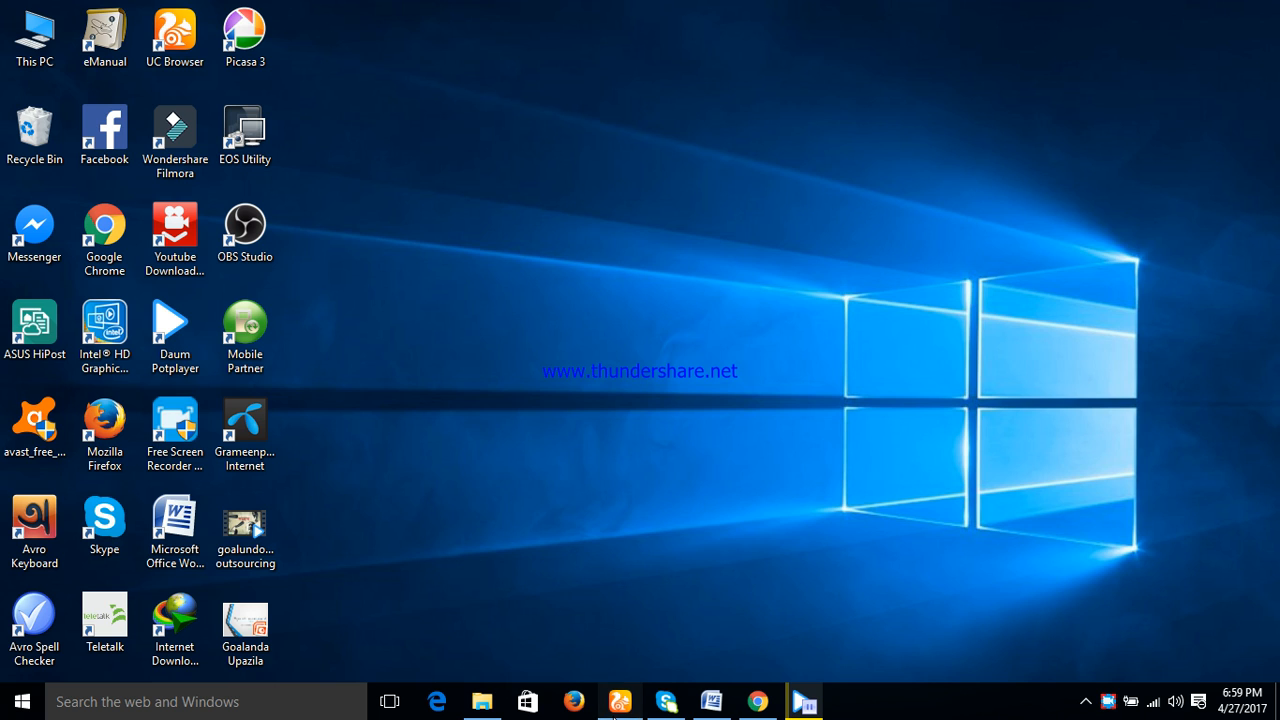
- Switch to UC Browser and open Google Translate from the Google home page's list of apps
left_click(615, 715)
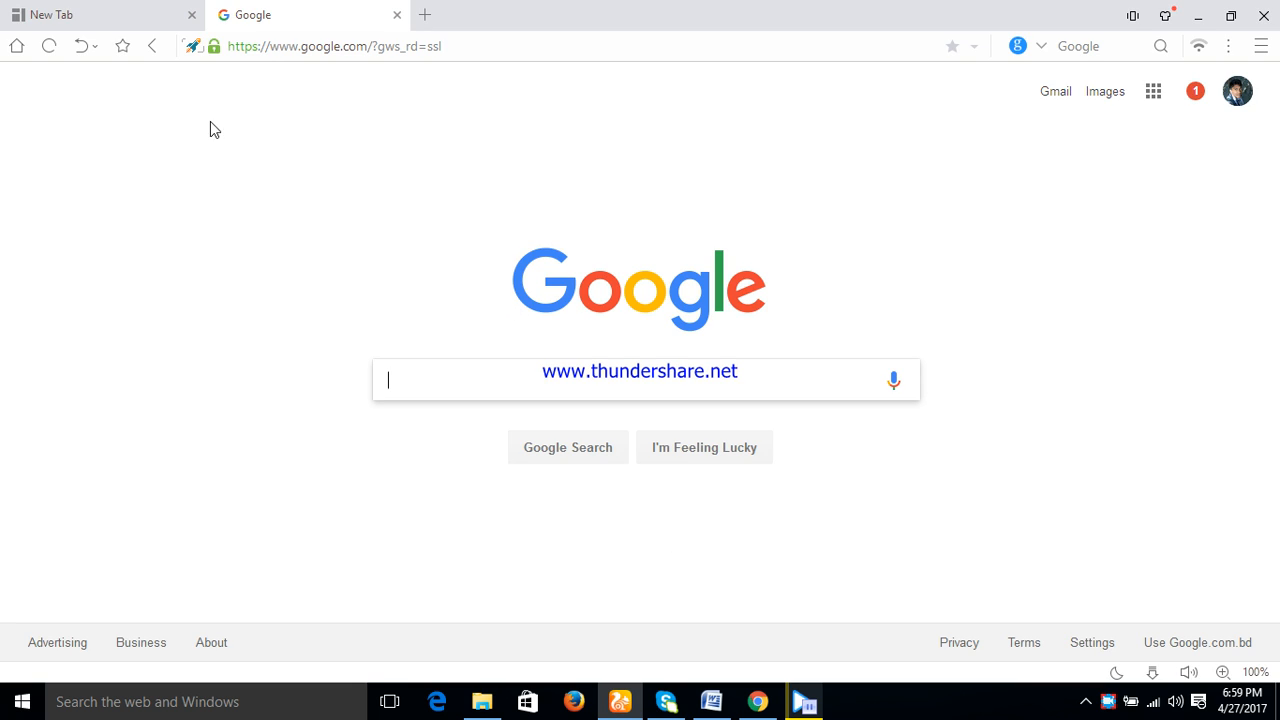
left_click(72, 12)
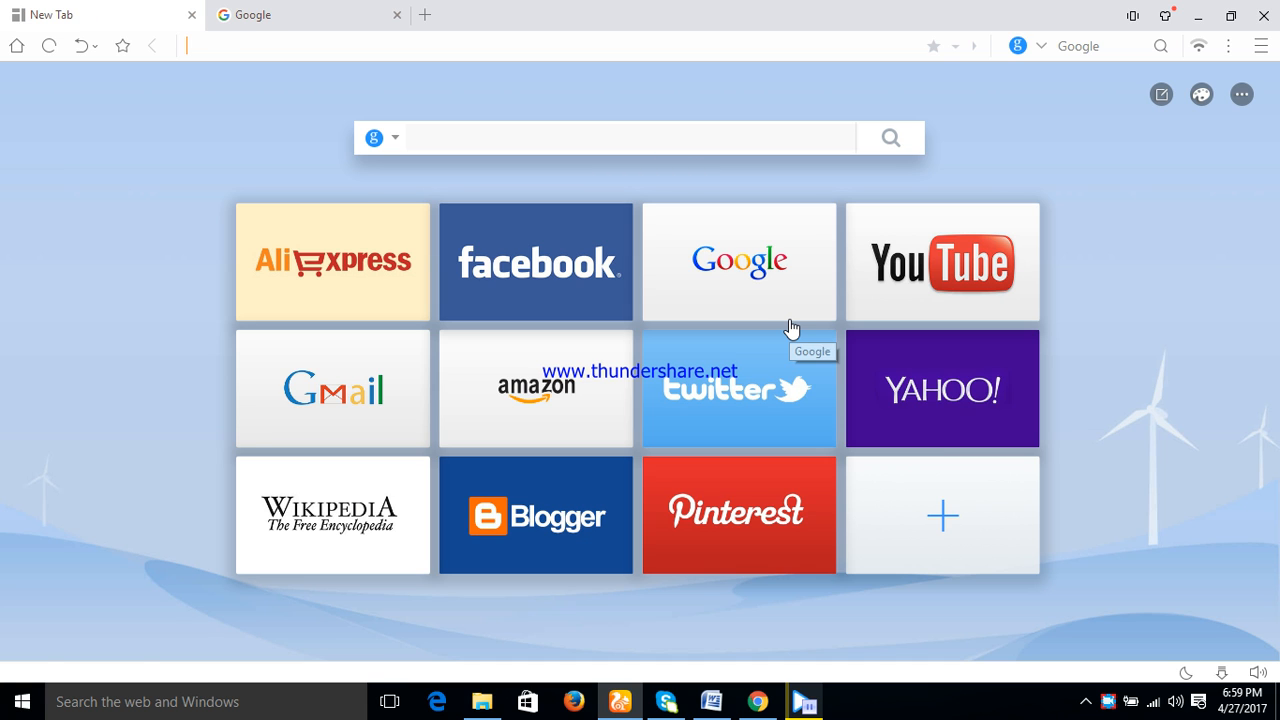
mouse_move(790, 328)
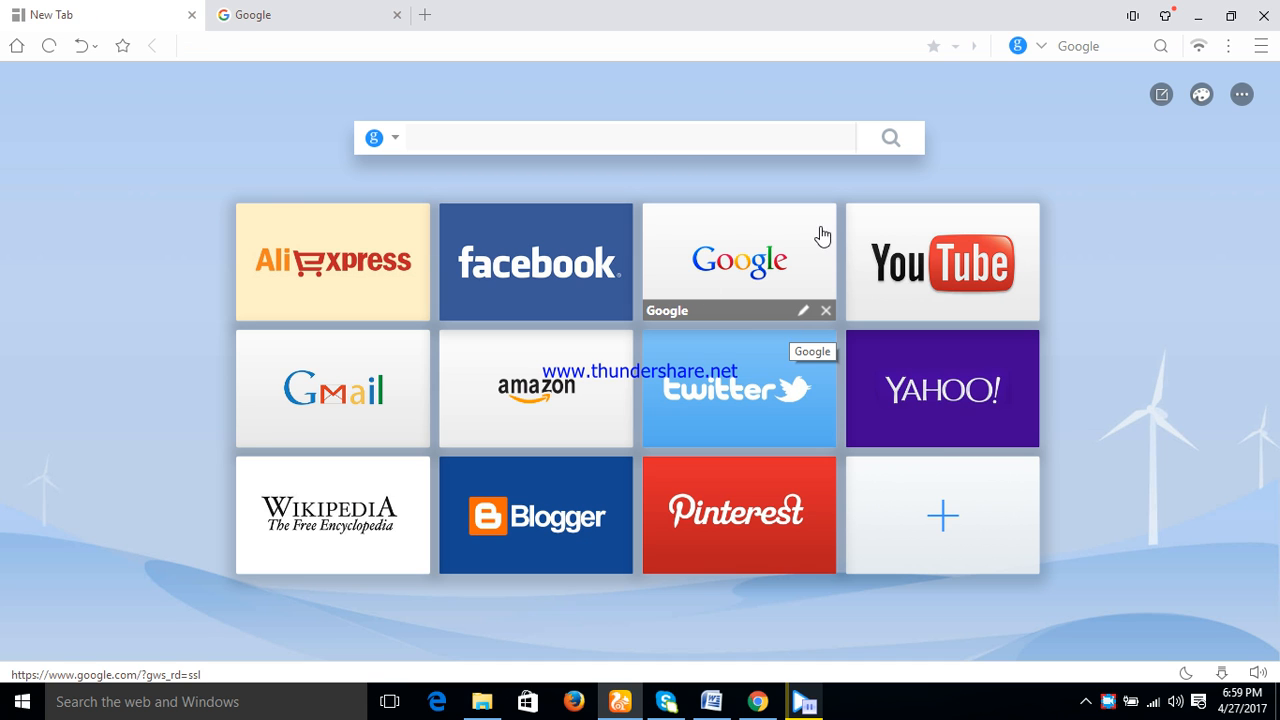
left_click(299, 24)
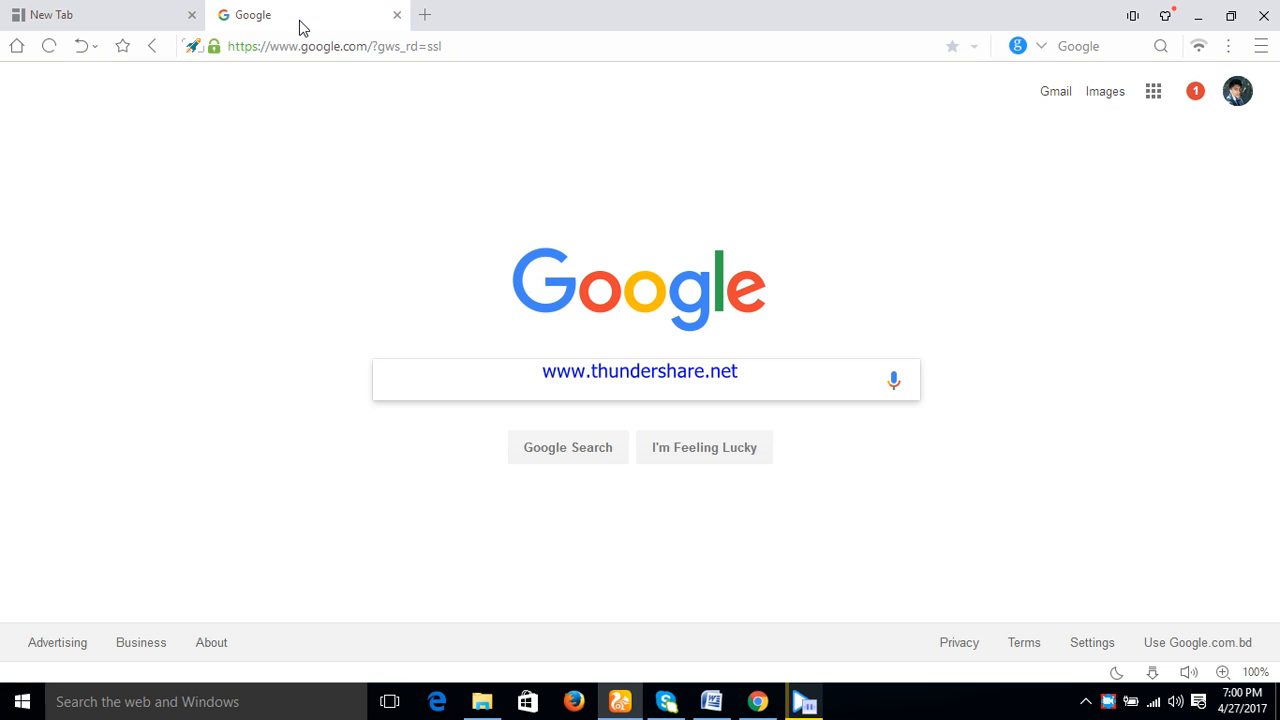
left_click(1155, 101)
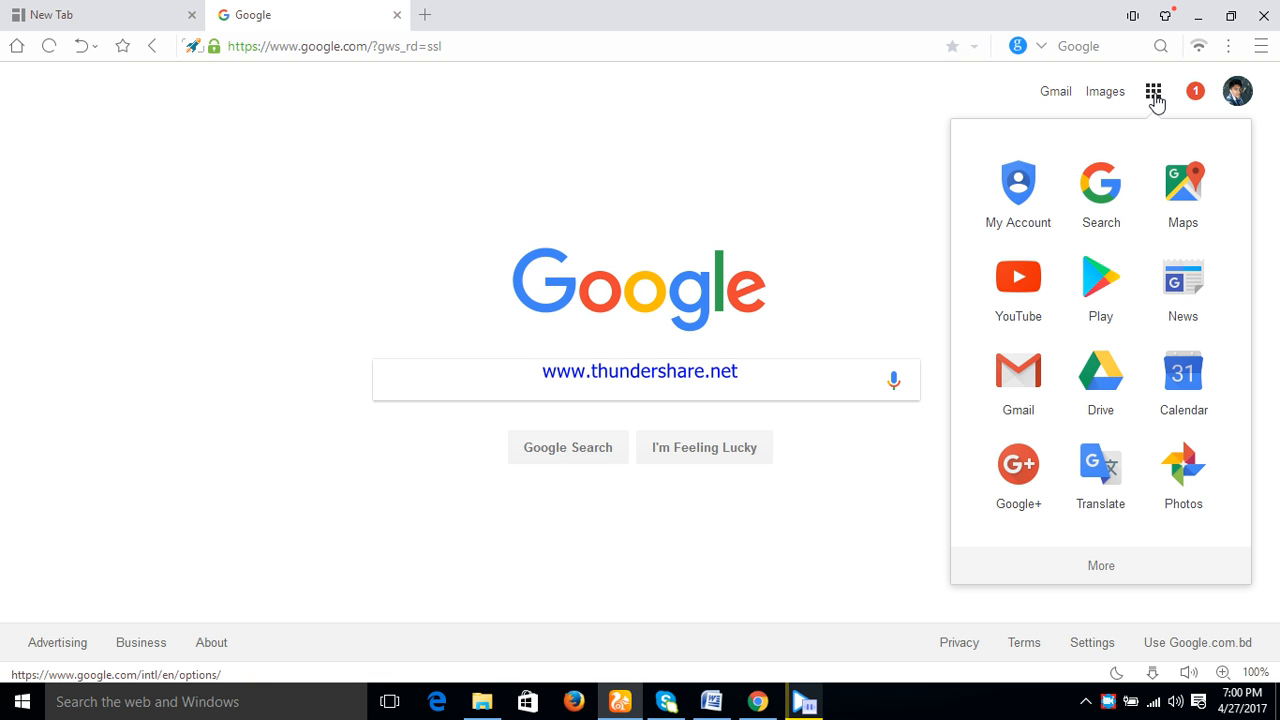
left_click(1103, 485)
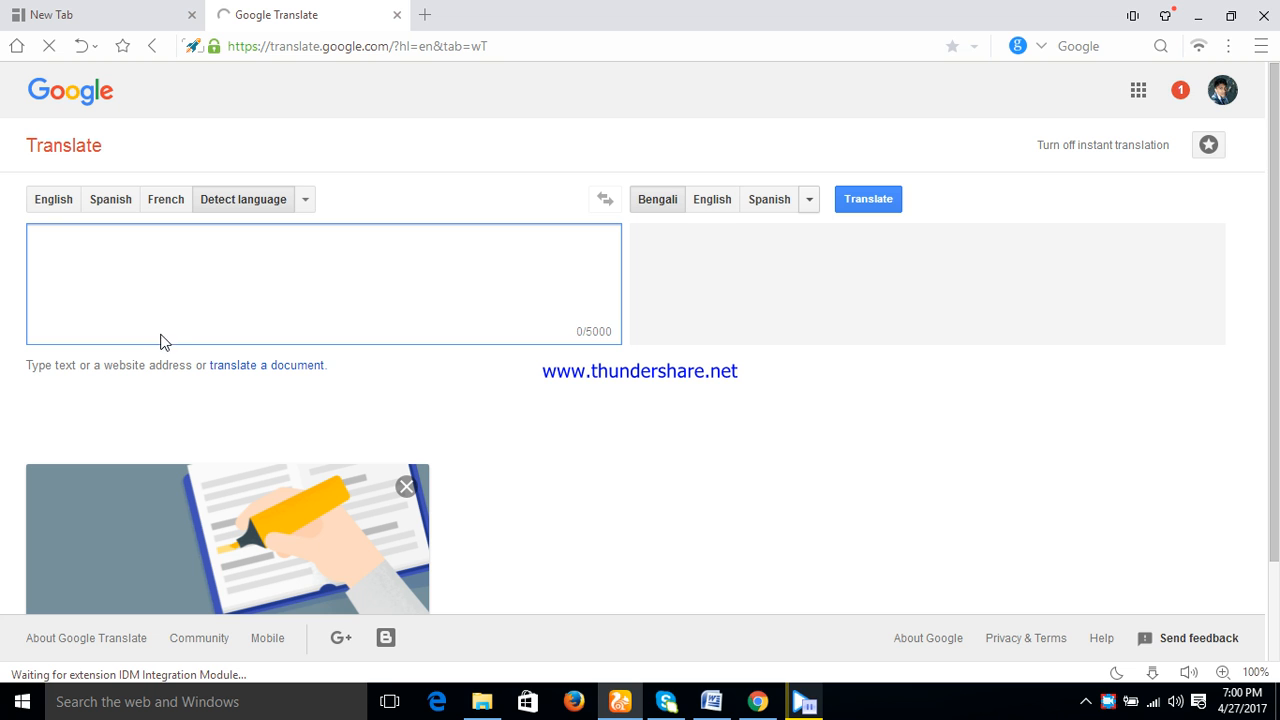
left_click(812, 202)
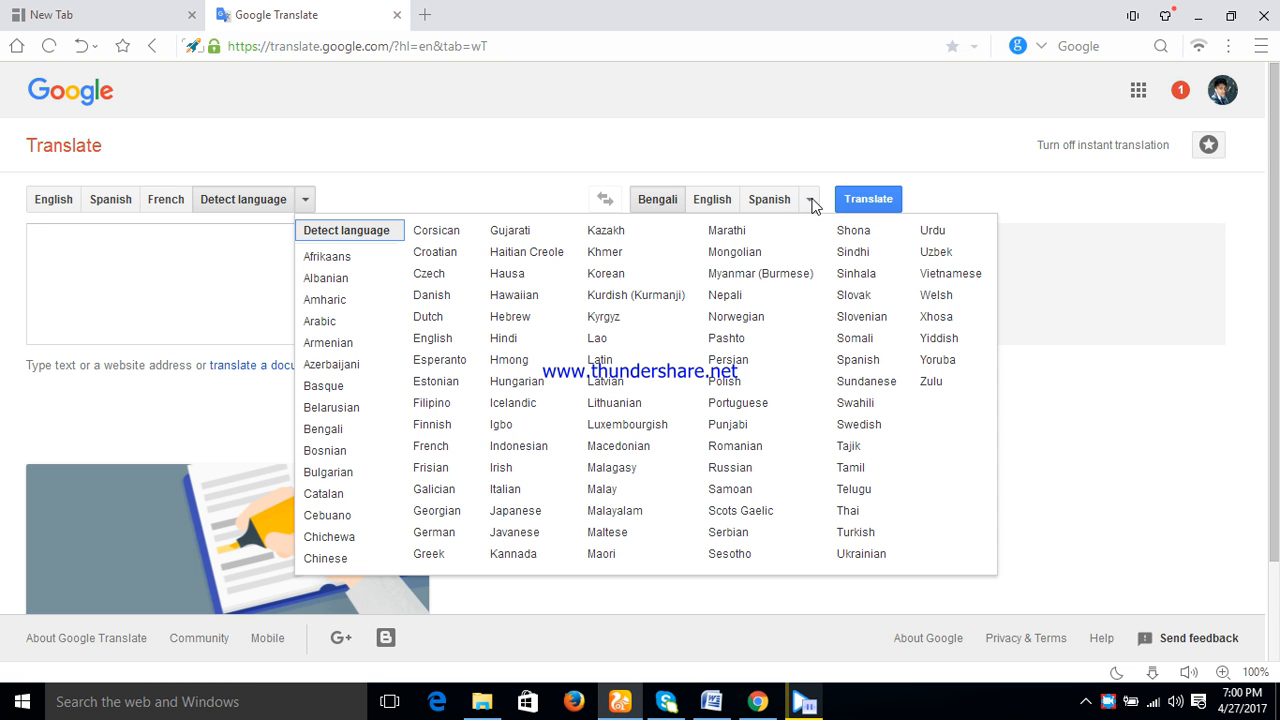
left_click(530, 341)
left_click(314, 268)
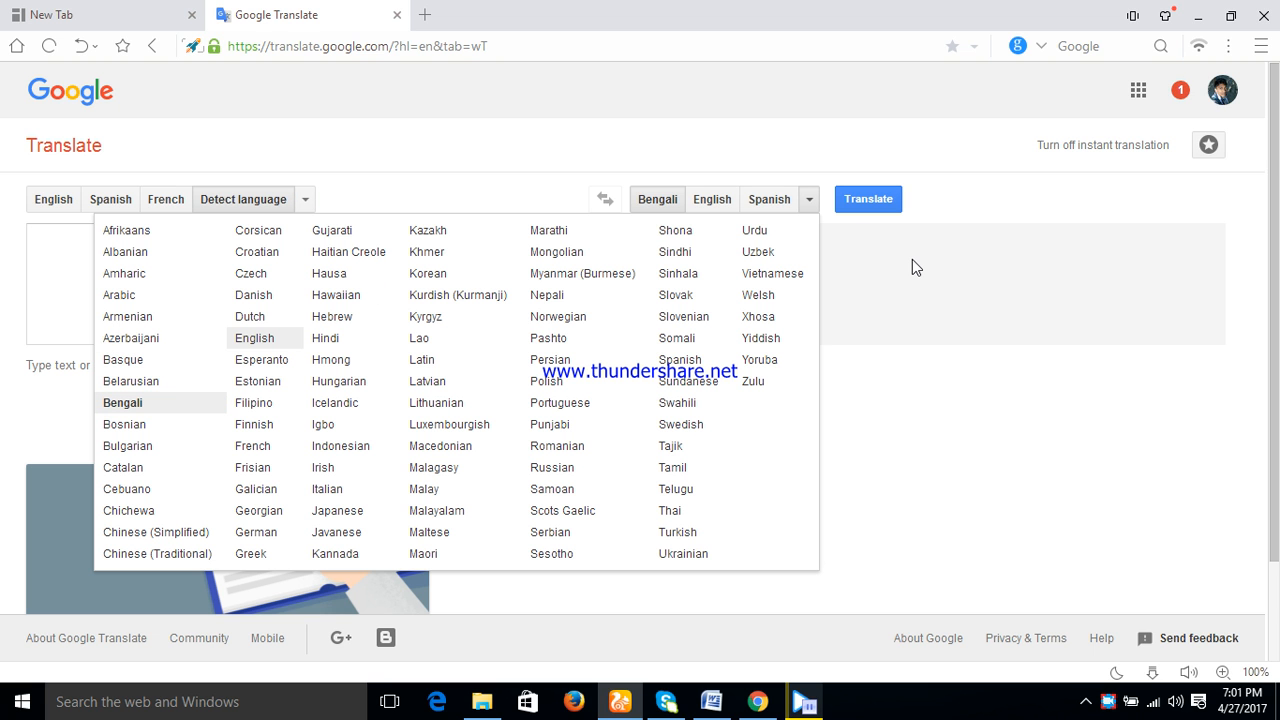
left_click(919, 441)
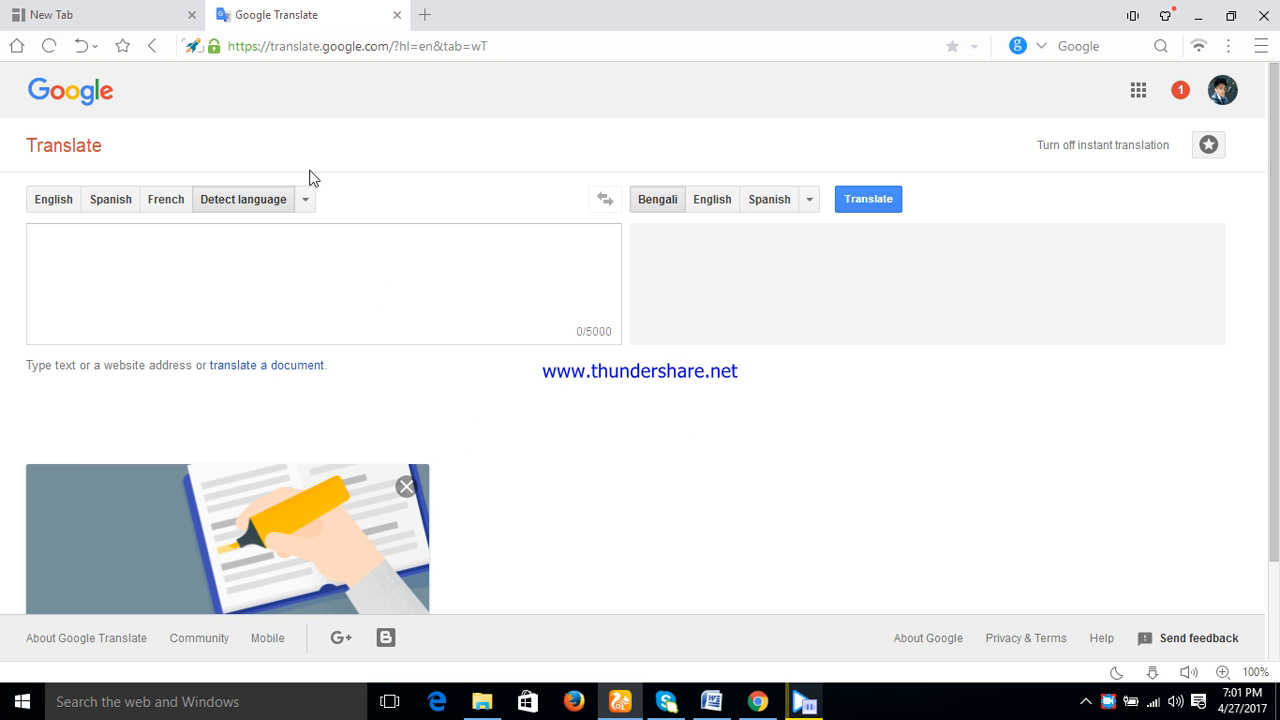
- Translate "i like you" into Bengali with automatic language detection and play the source text aloud
left_click(150, 269)
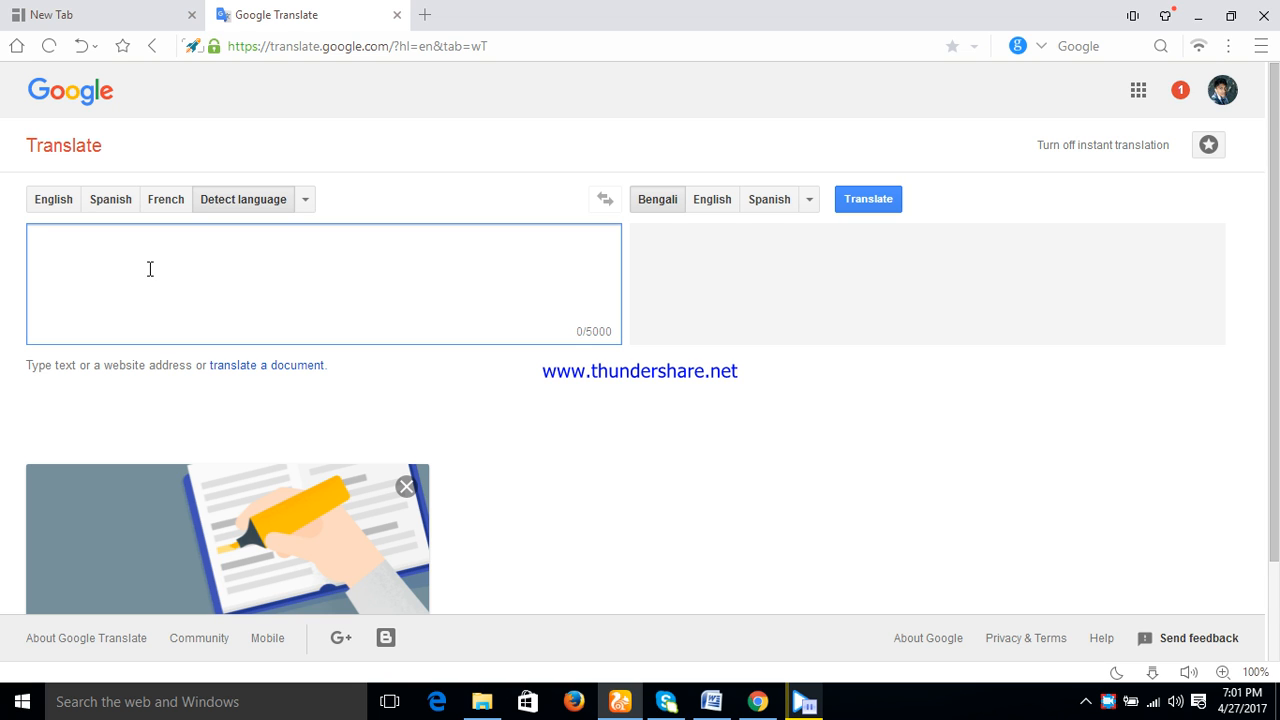
type("i like you")
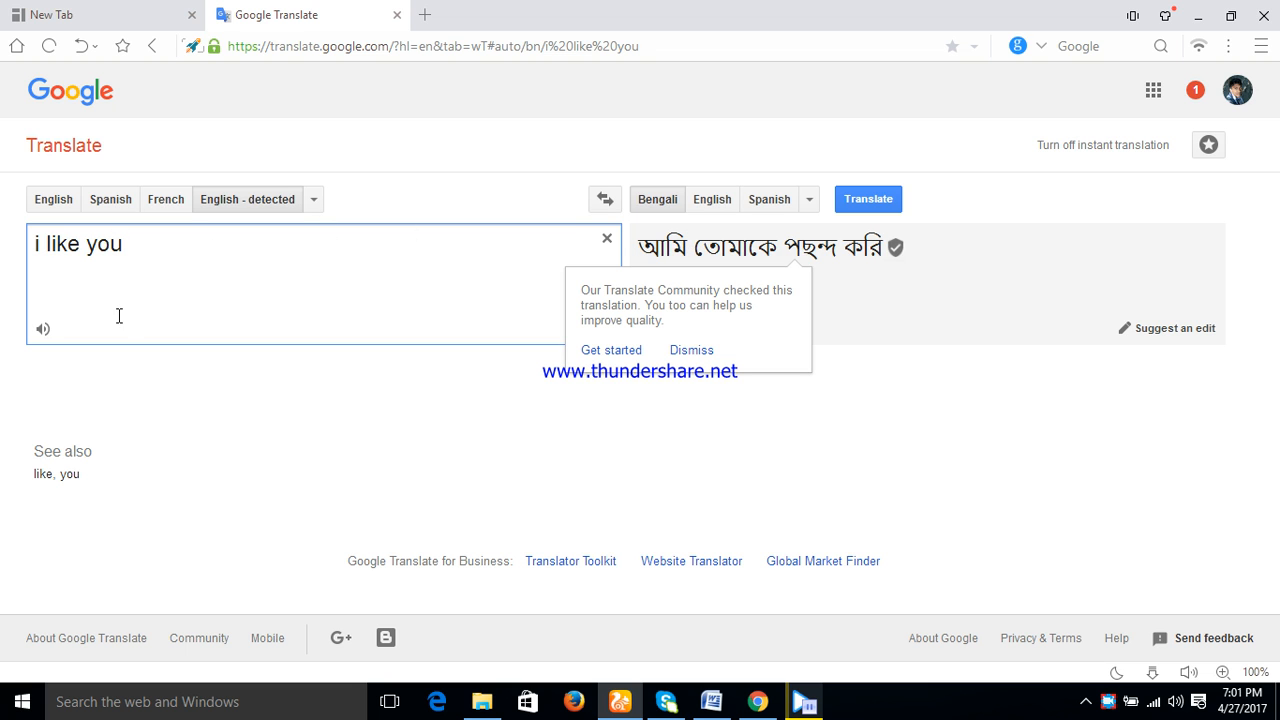
key("ctrl+a")
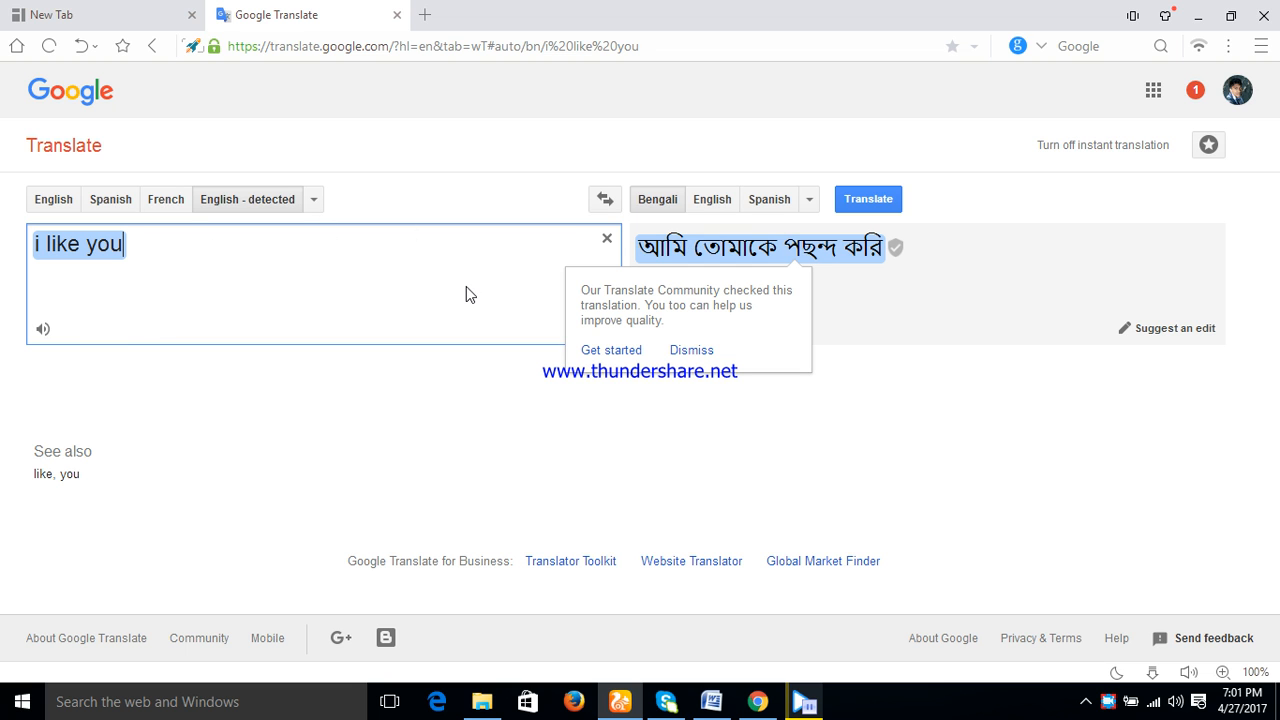
left_click(163, 232)
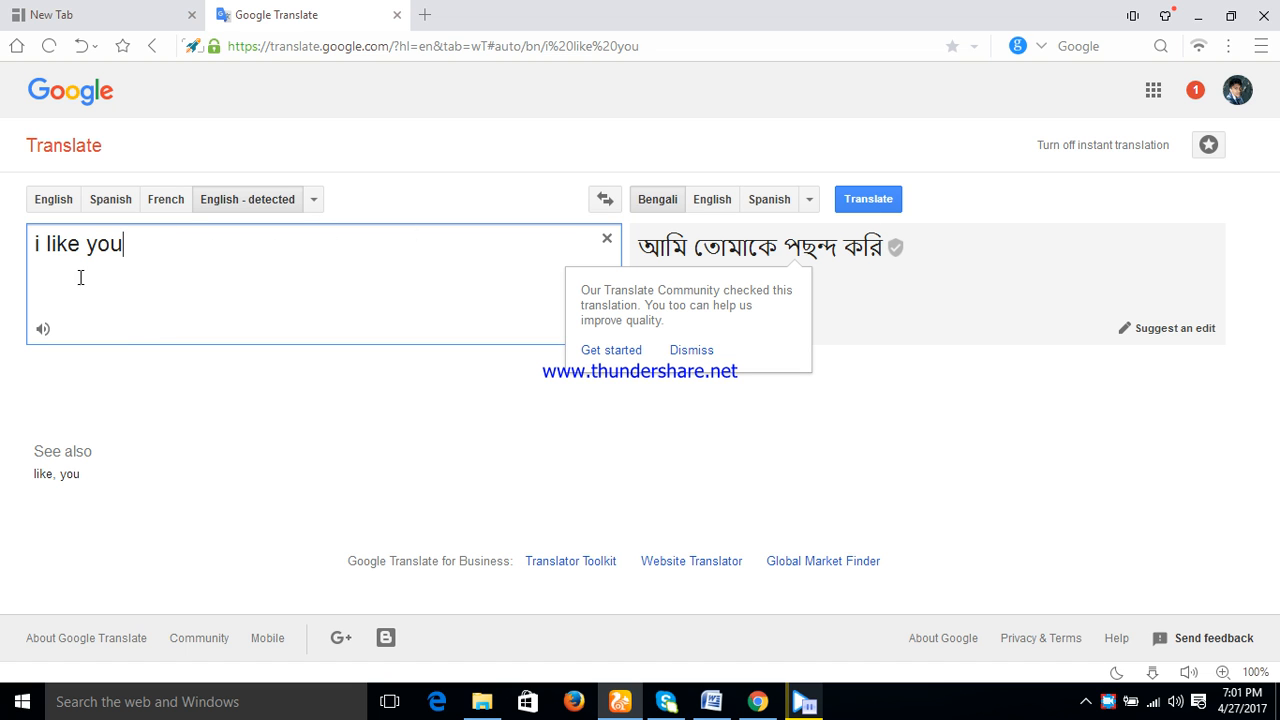
left_click(42, 330)
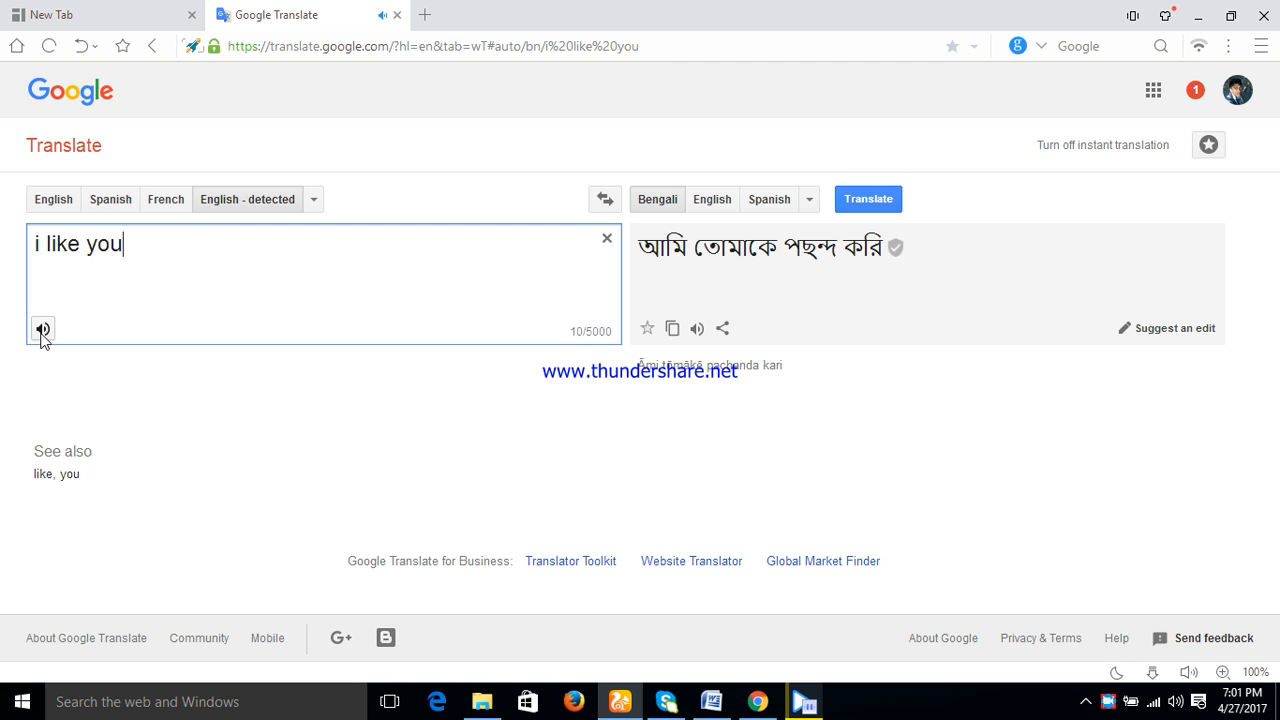
- Delete the whole phrase "i like you" from the source text box
left_click(130, 252)
key("shift+Left")
key("BackSpace")
key("BackSpace")
key("BackSpace")
key("BackSpace")
key("BackSpace")
key("BackSpace")
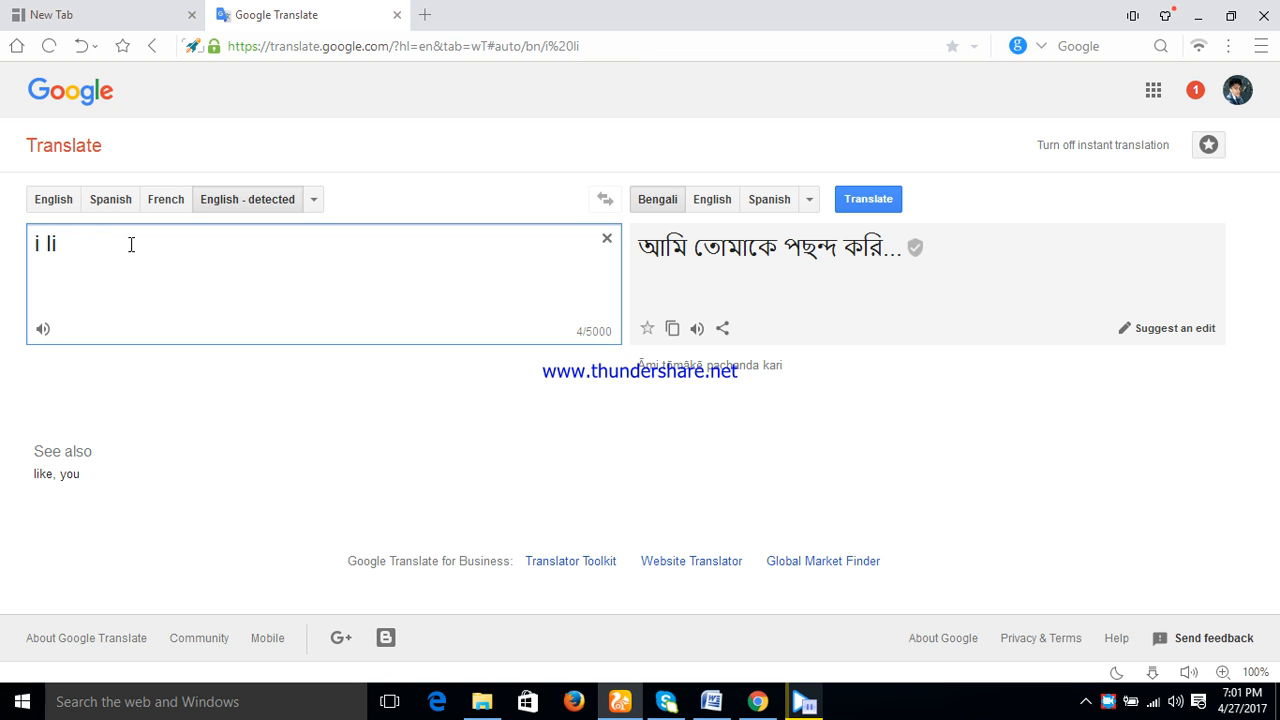
key("BackSpace")
key("BackSpace")
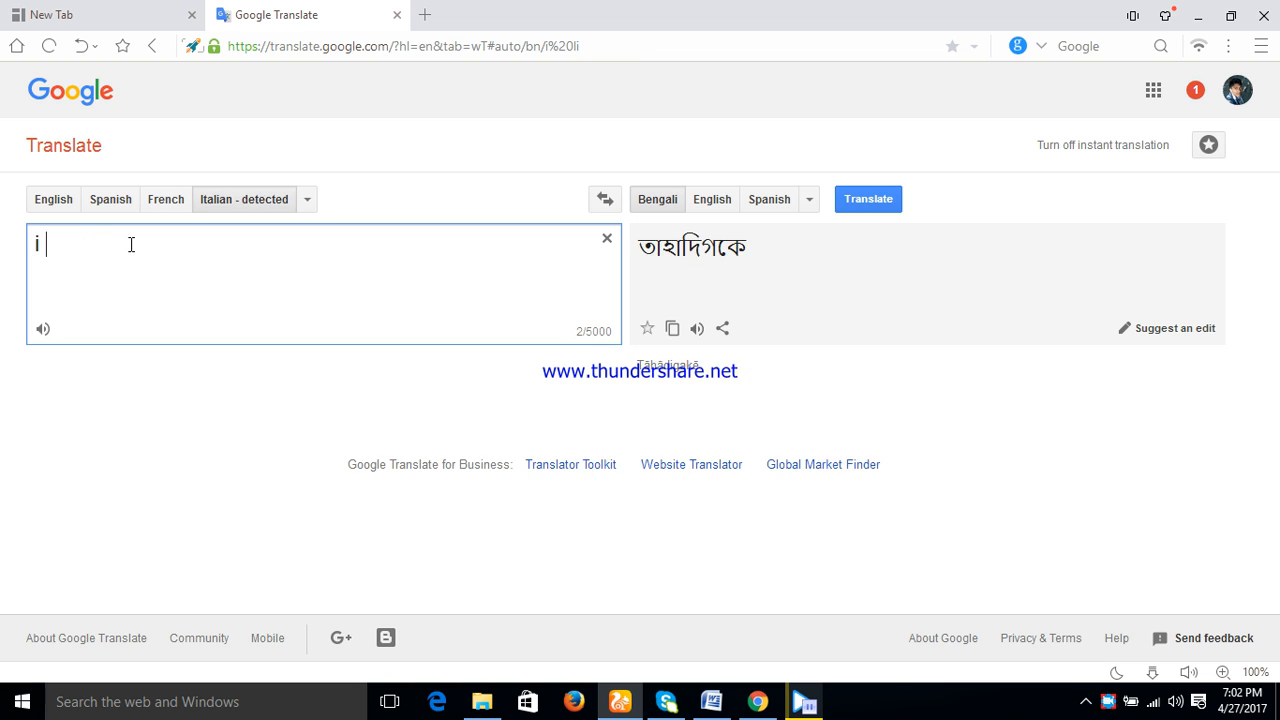
key("BackSpace")
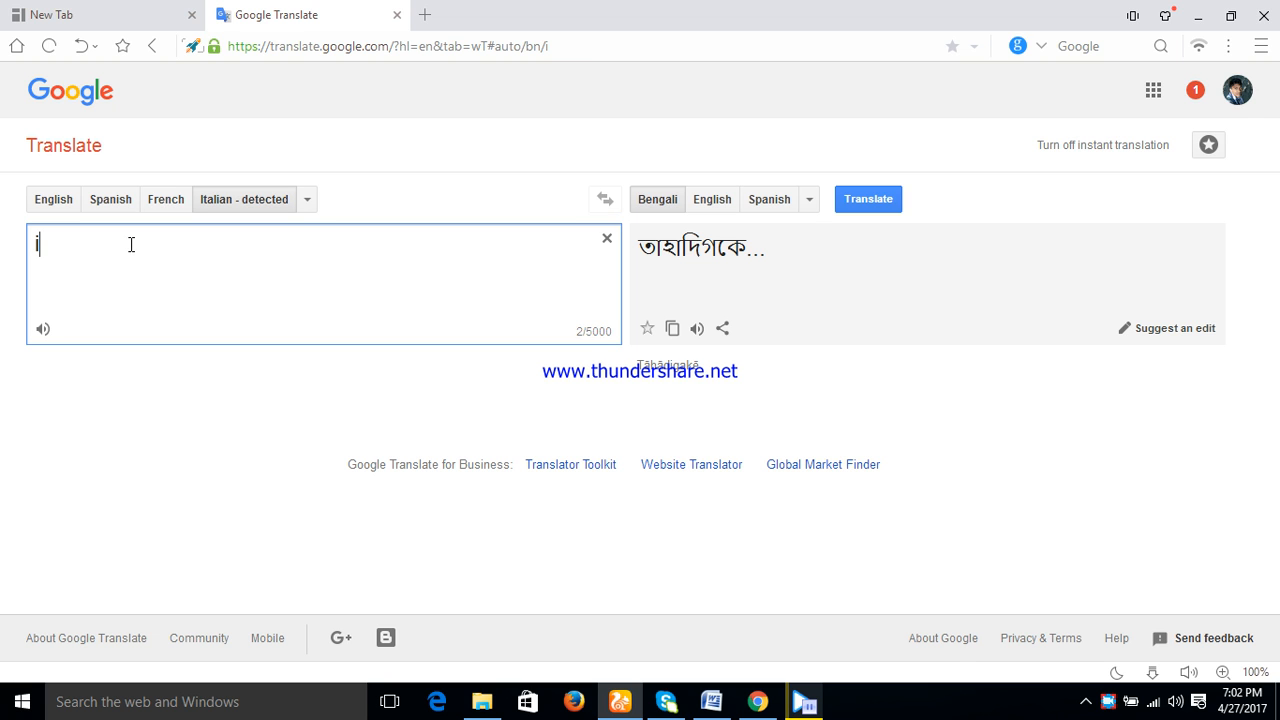
key("BackSpace")
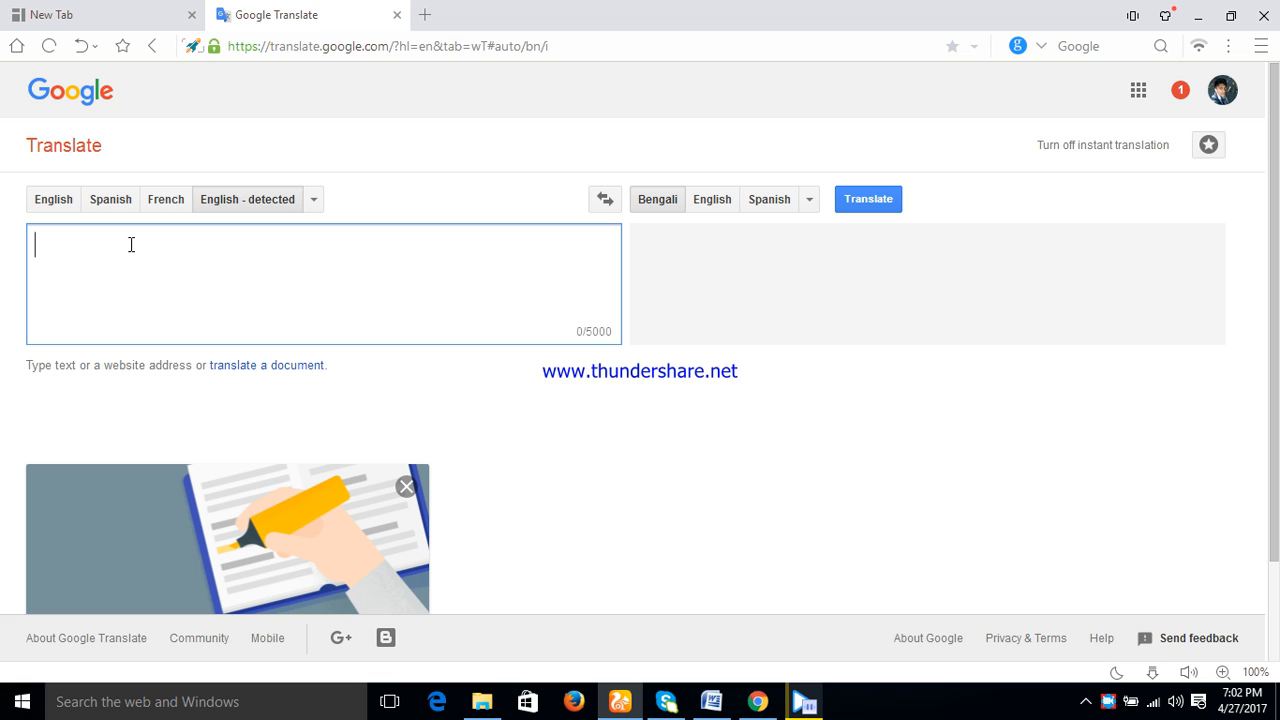
- Enter "i am a student" as the source text to translate it into Bengali
type("i am a")
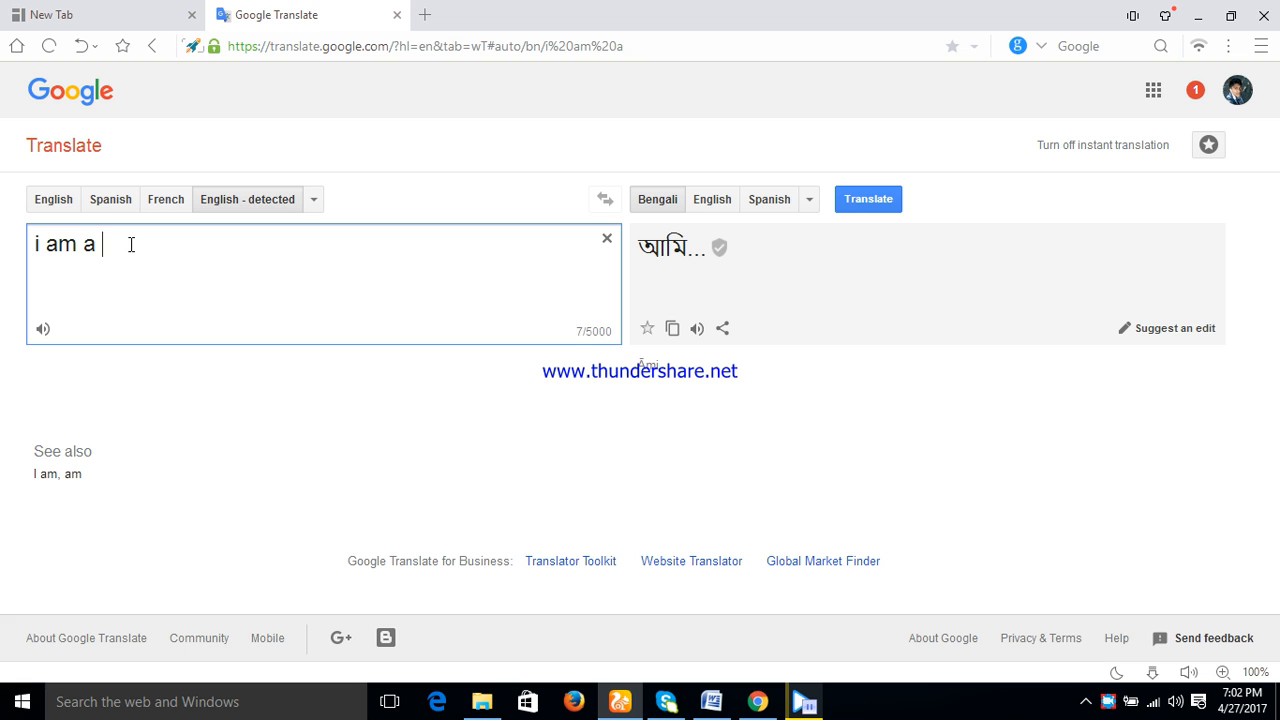
type(" stu")
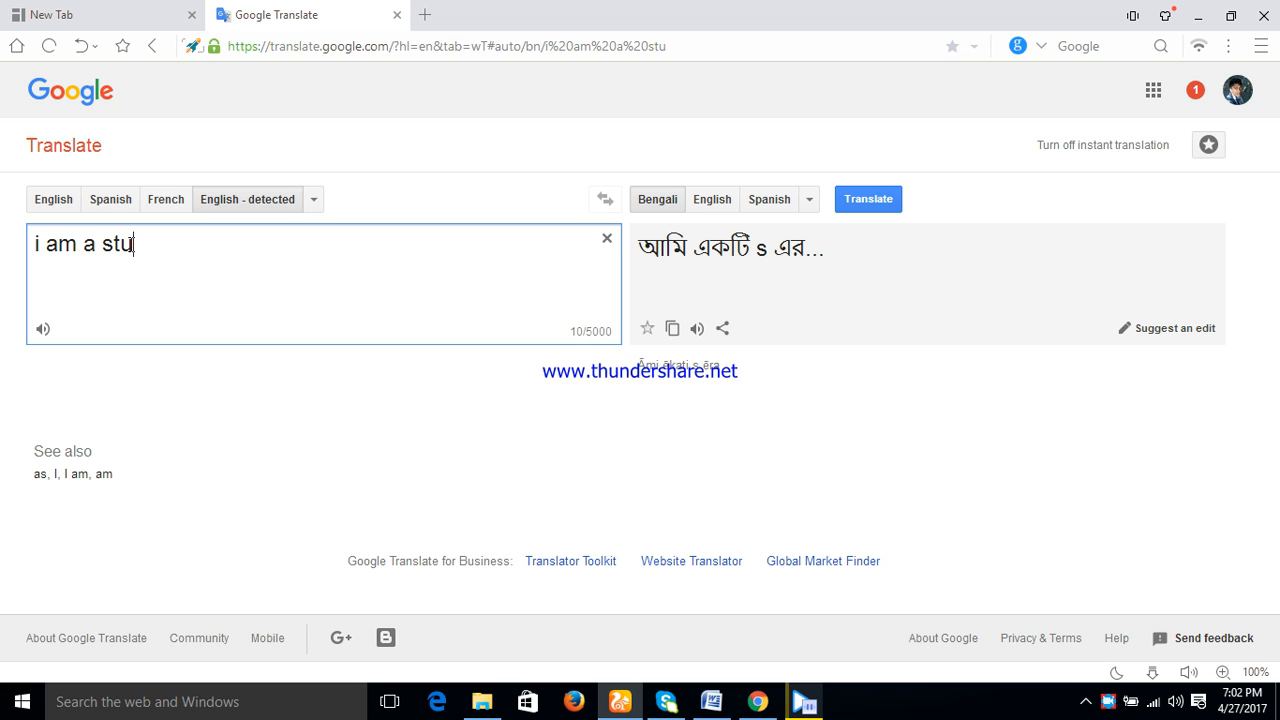
type("d")
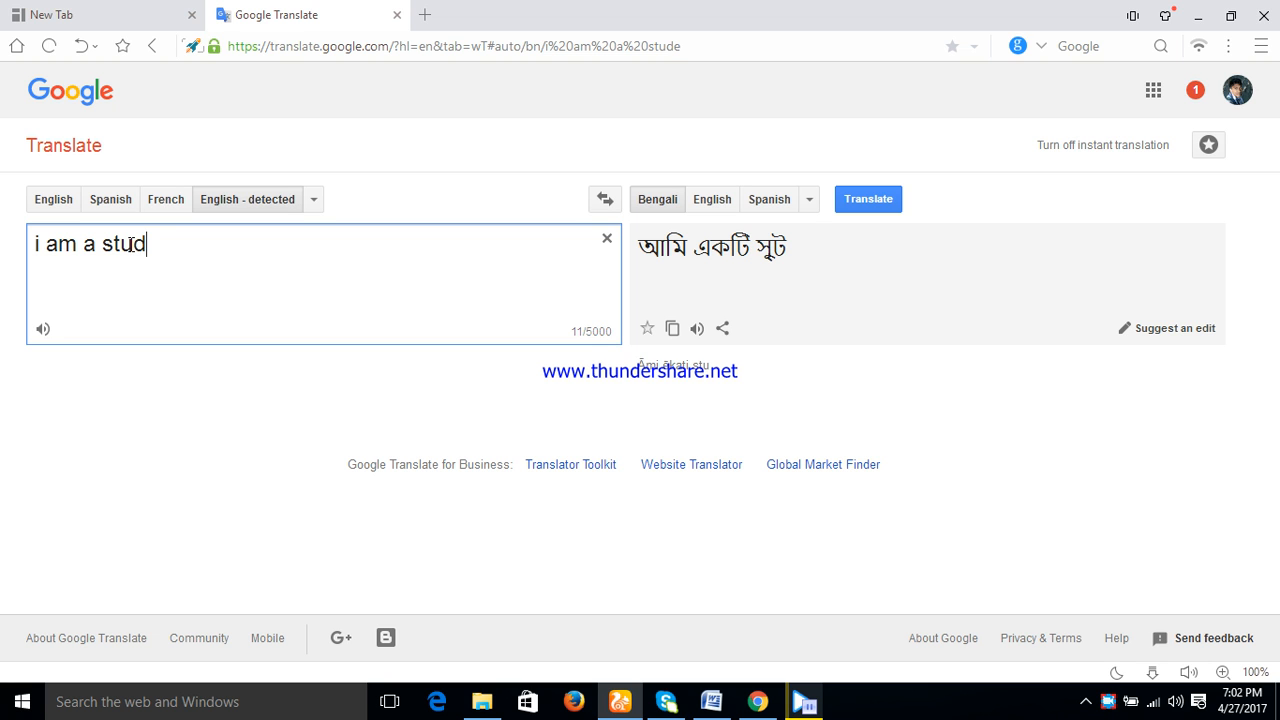
type("en")
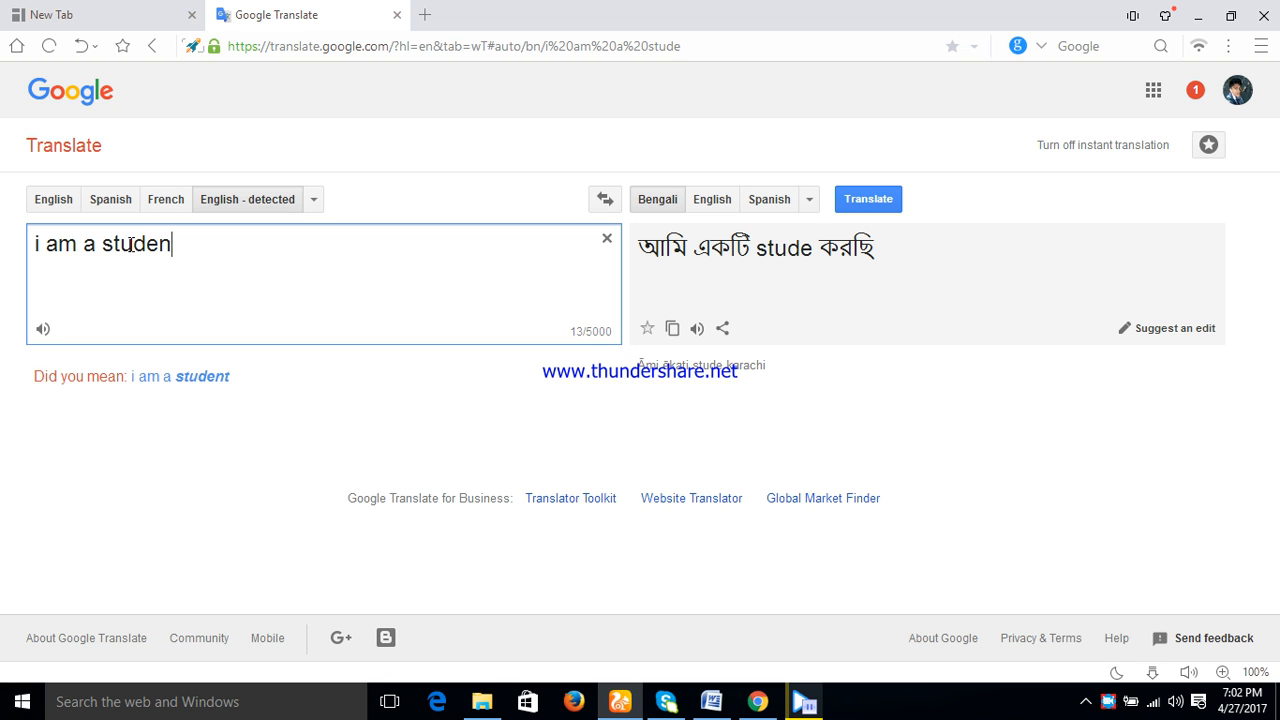
type("t")
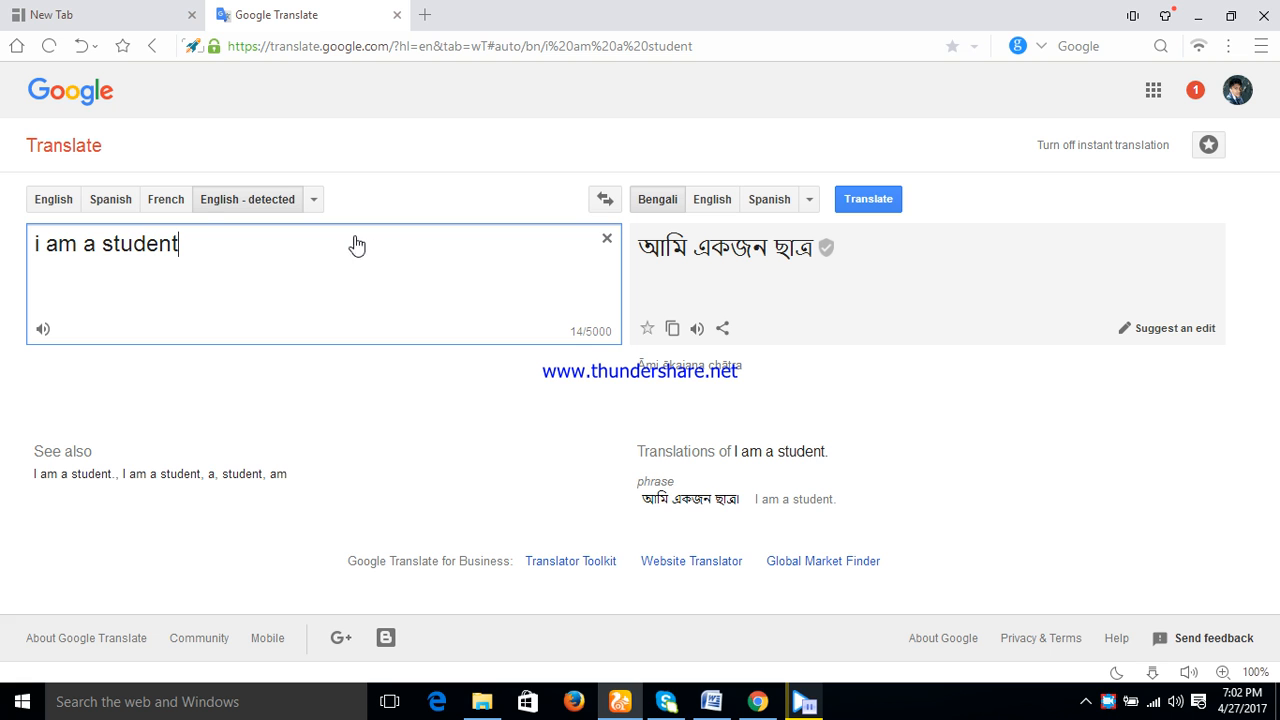
- Select the Bengali translation of "i am a student" and copy it
key("ctrl+a")
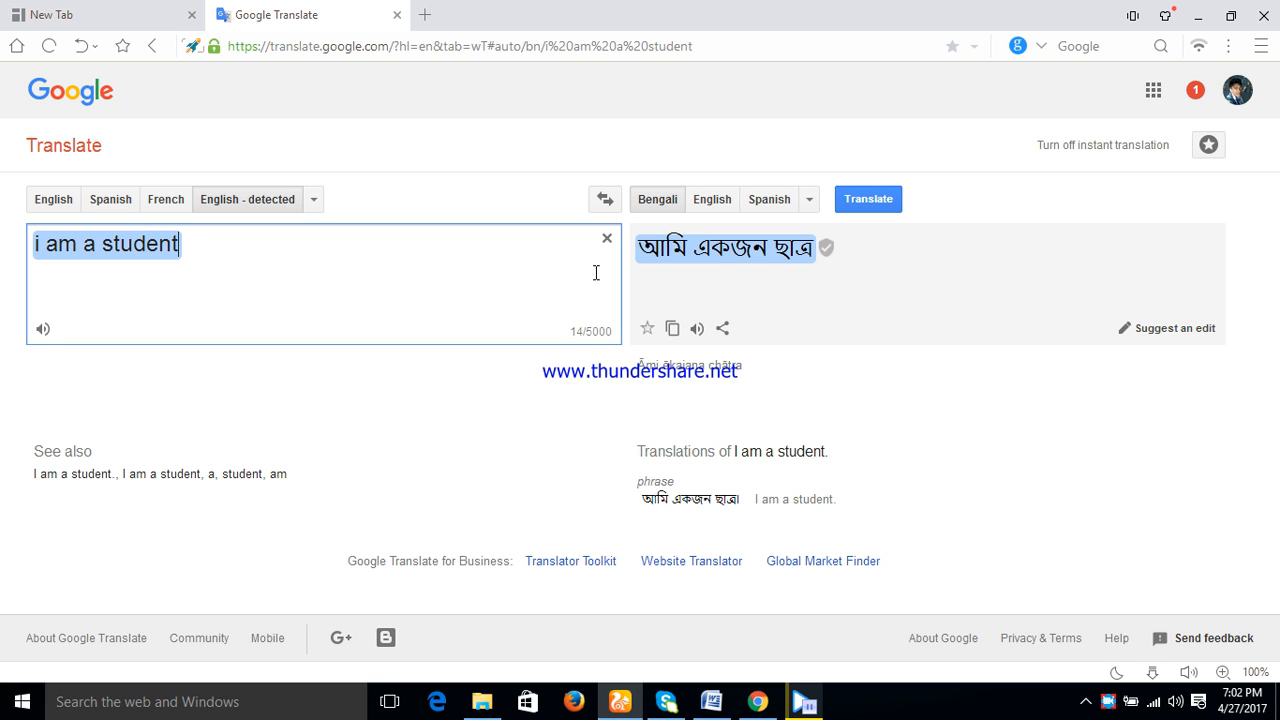
right_click(725, 258)
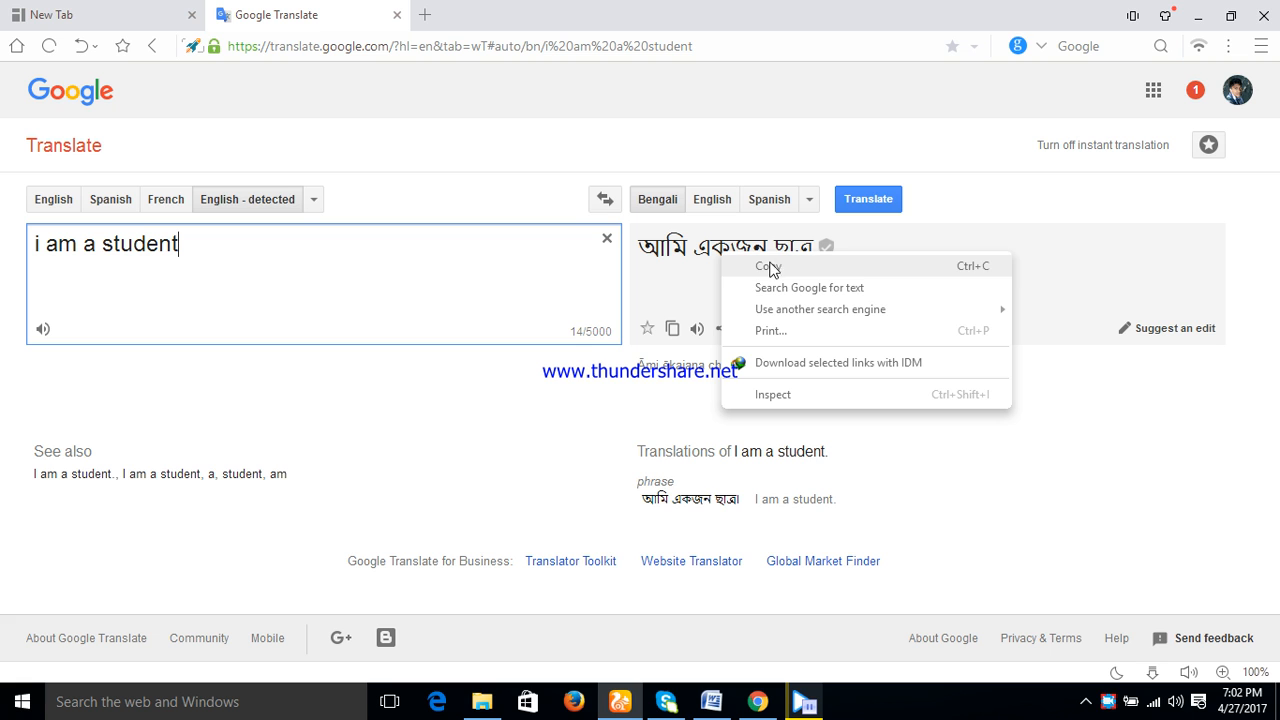
left_click(772, 267)
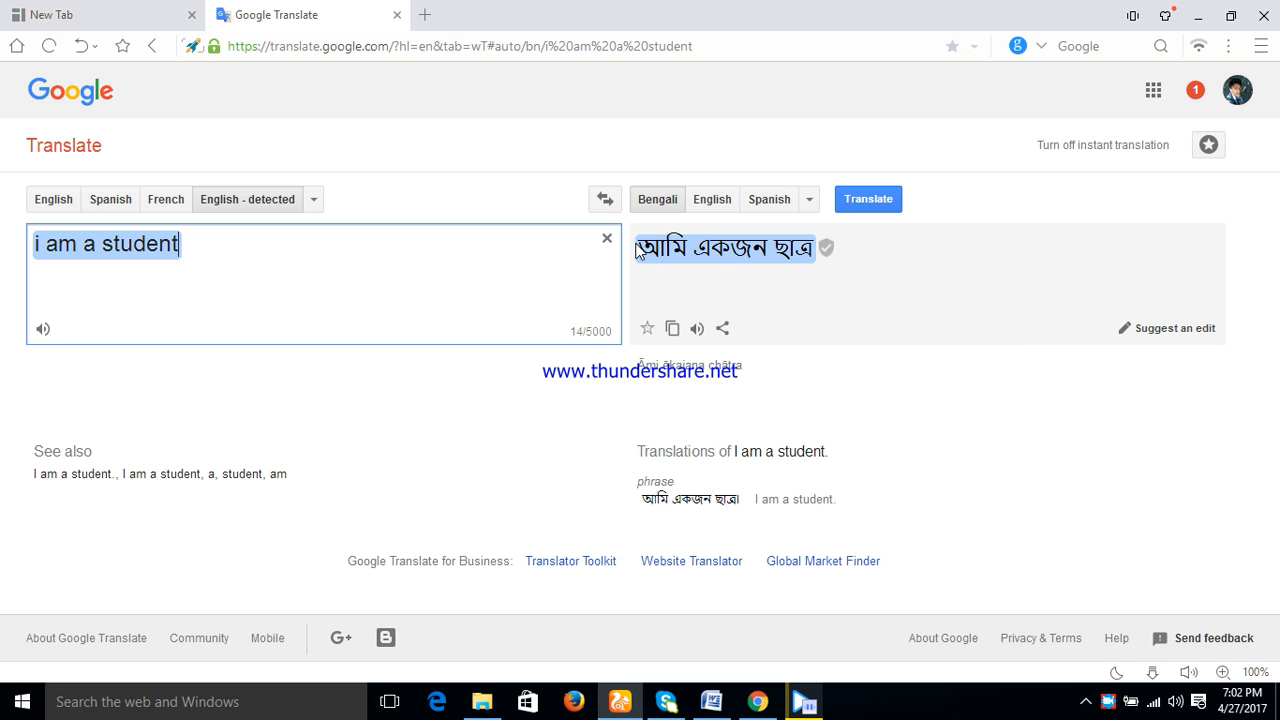
left_click_drag(636, 252, 814, 250)
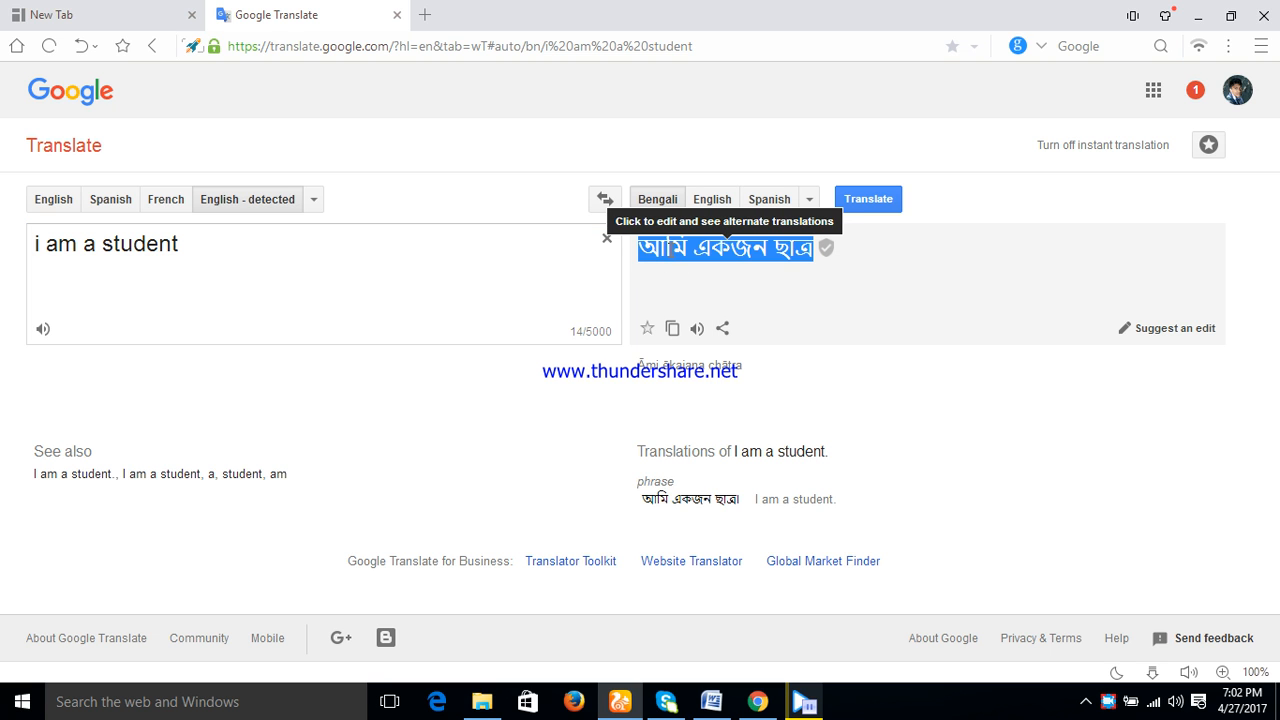
right_click(665, 251)
left_click(701, 259)
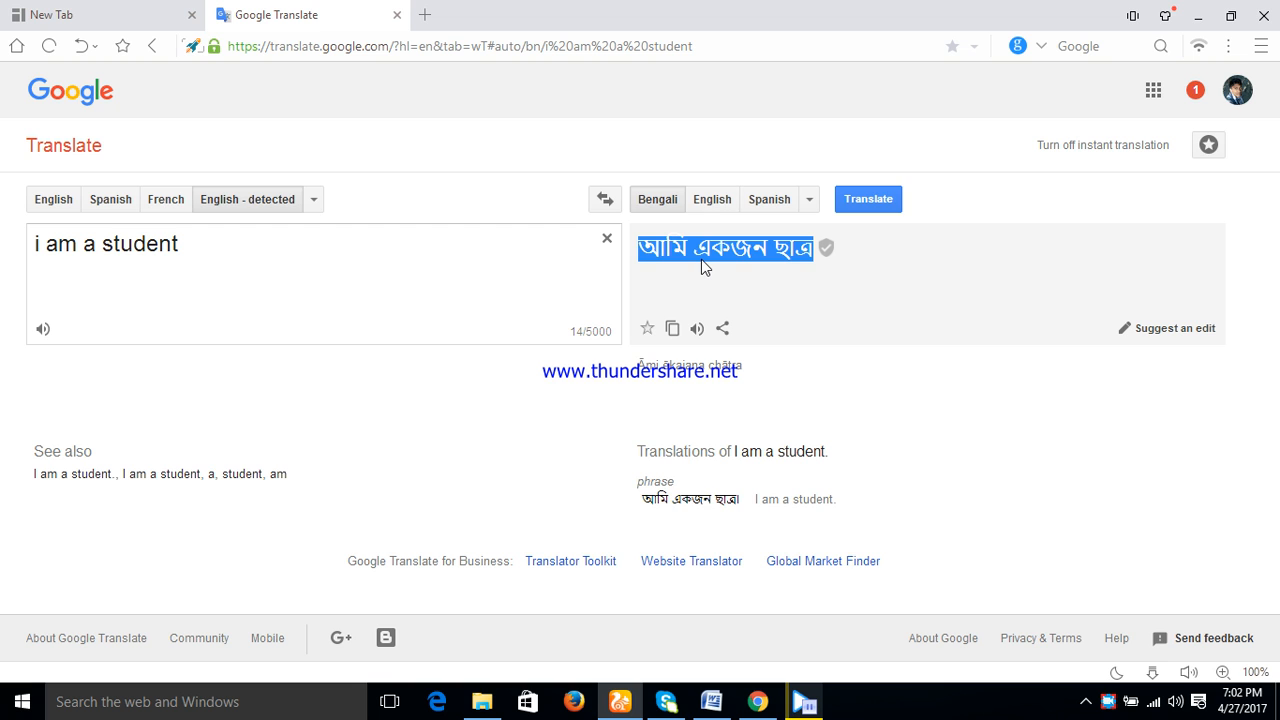
- Clear the sentence "i am a student" from the source text box
left_click(187, 244)
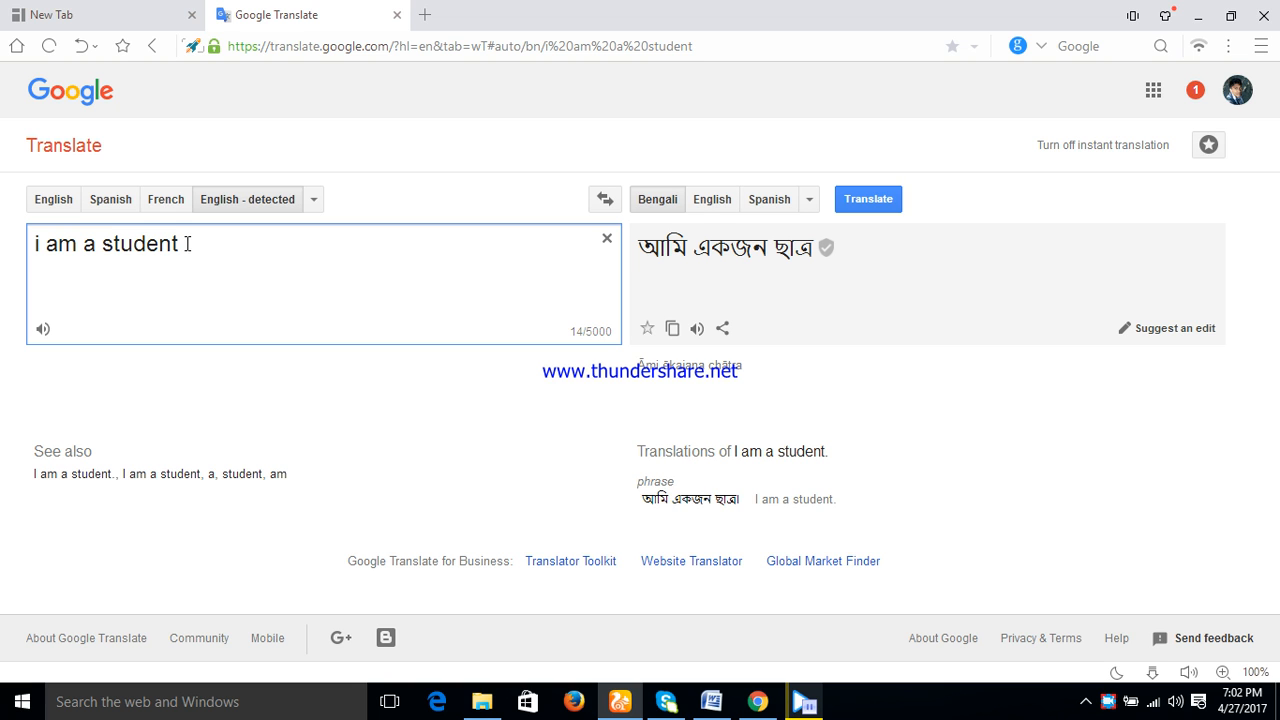
key("BackSpace")
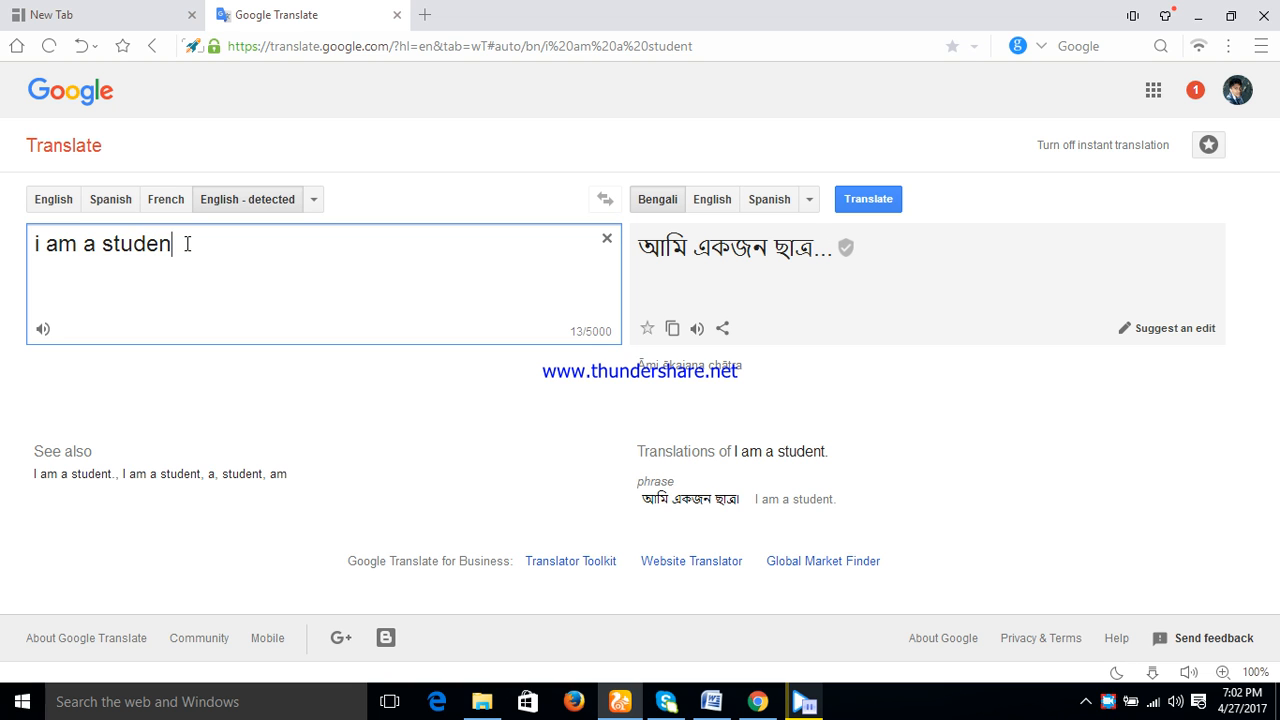
key("BackSpace")
key("BackSpace")
key("BackSpace")
key("BackSpace")
key("BackSpace")
key("BackSpace")
key("BackSpace")
key("BackSpace")
key("BackSpace")
key("BackSpace")
key("BackSpace")
key("BackSpace")
key("BackSpace")
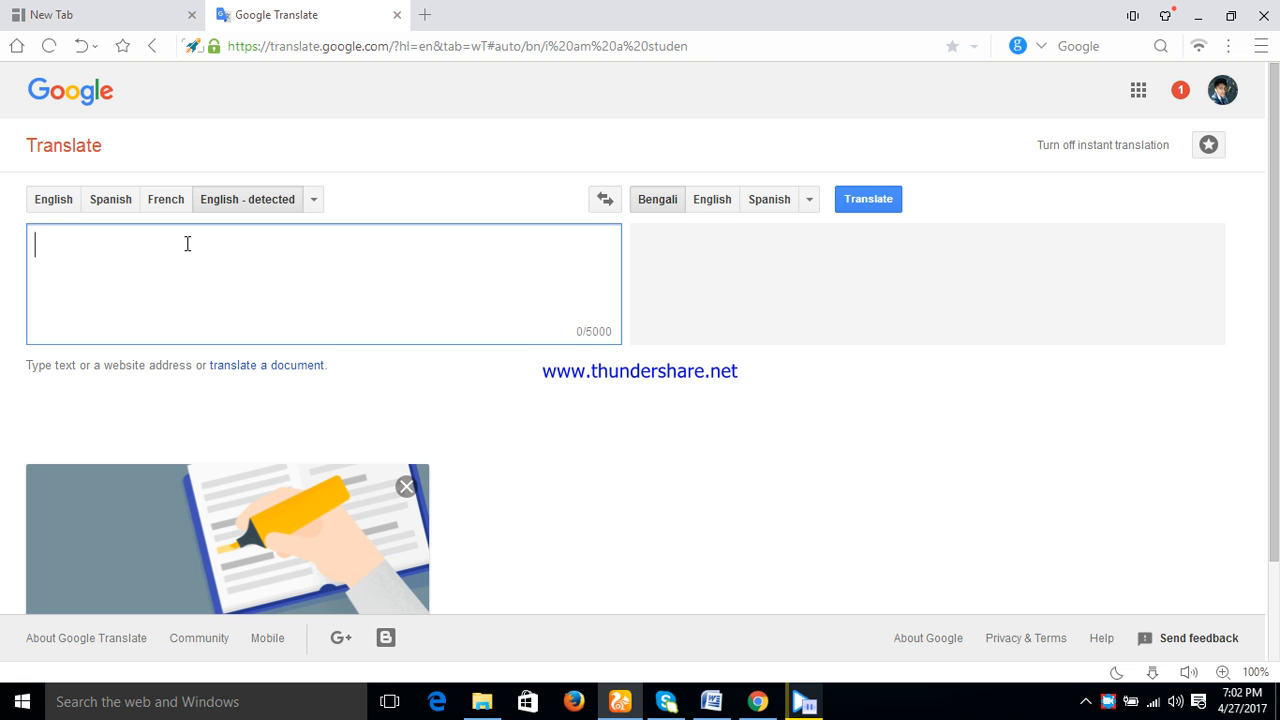
- Set the source language to Bengali and look through the available target languages
left_click(315, 201)
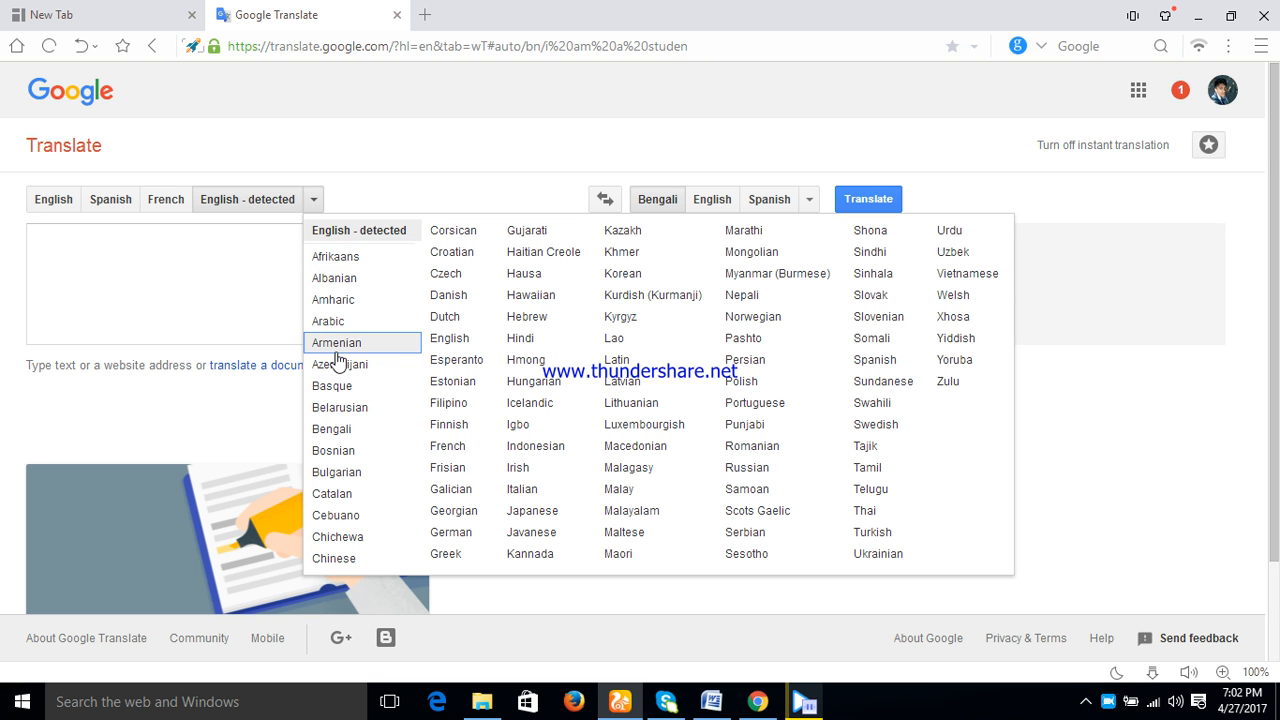
left_click(333, 428)
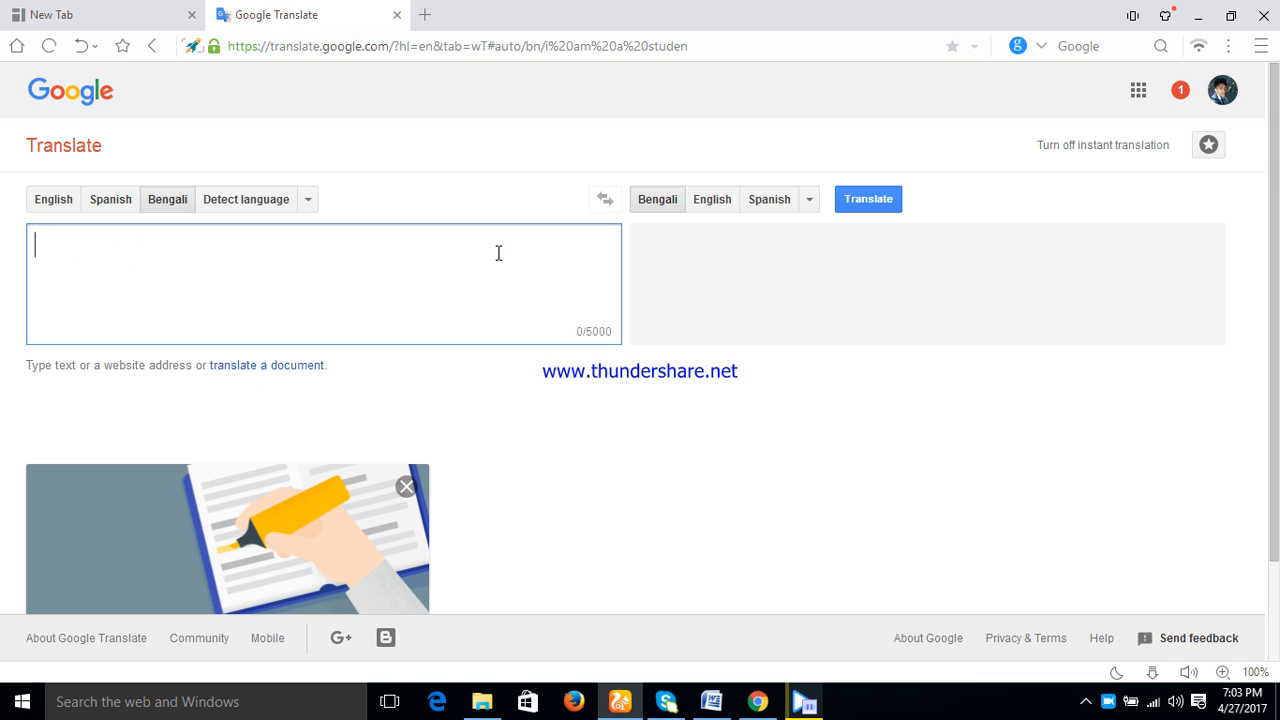
left_click(809, 201)
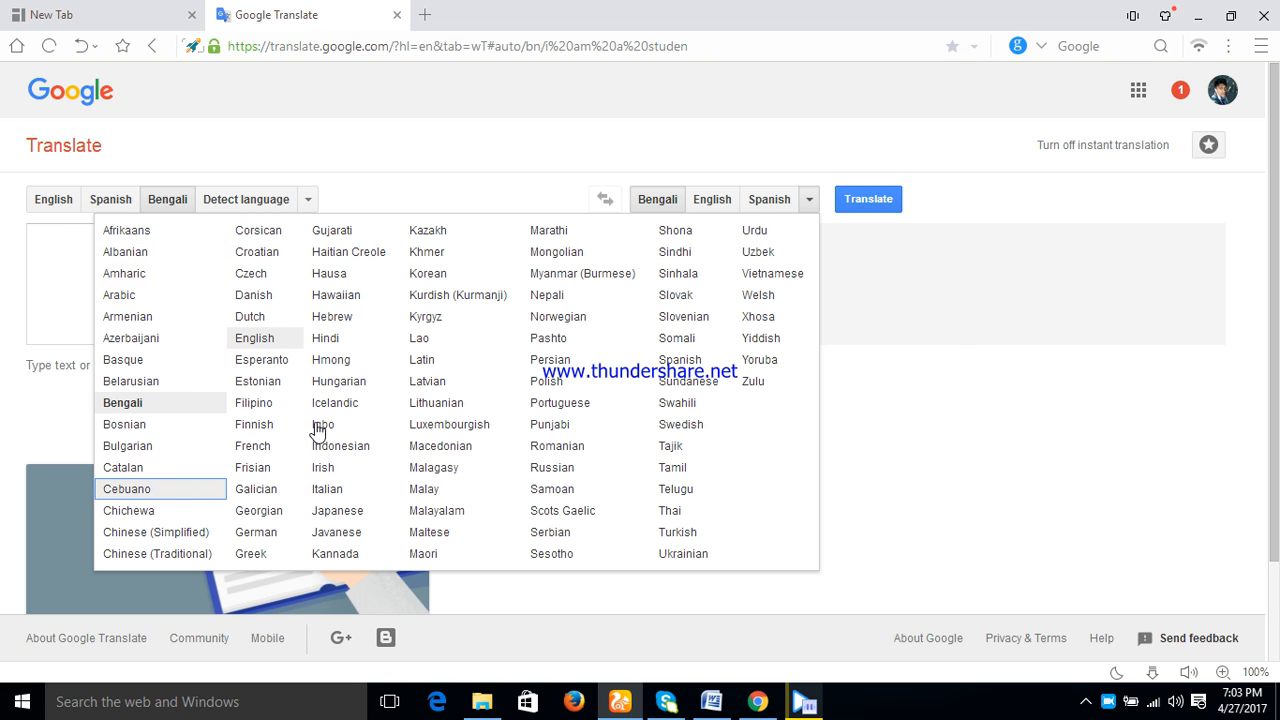
left_click(876, 198)
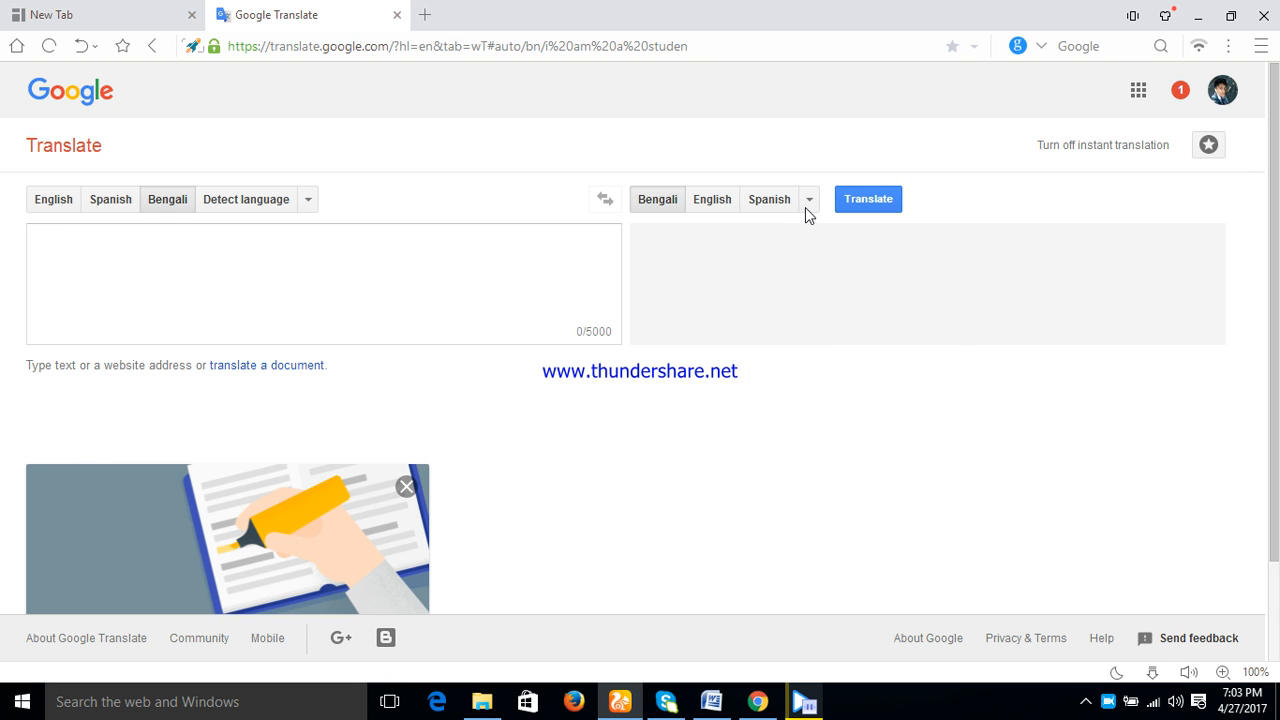
- Translate the copied Bengali sentence "আমি একজন ছাত্র" into English and play the audio of the source sentence
left_click(712, 199)
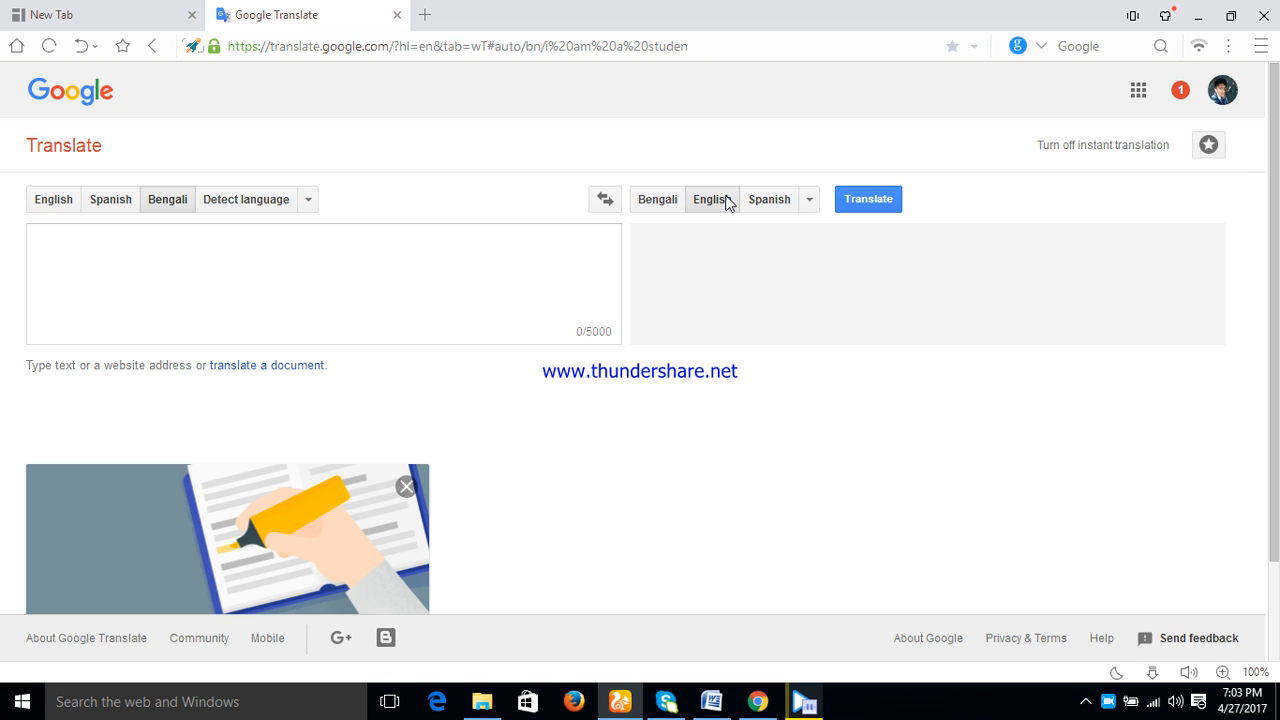
left_click(113, 261)
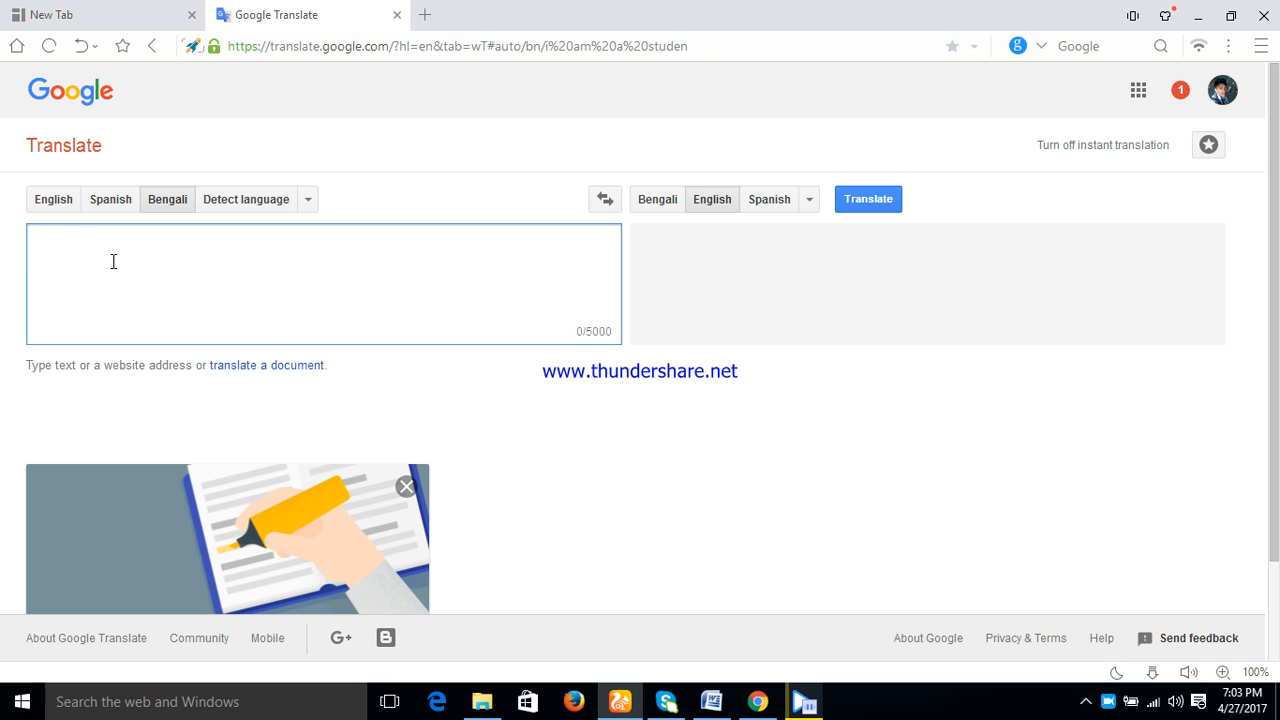
key("ctrl+v")
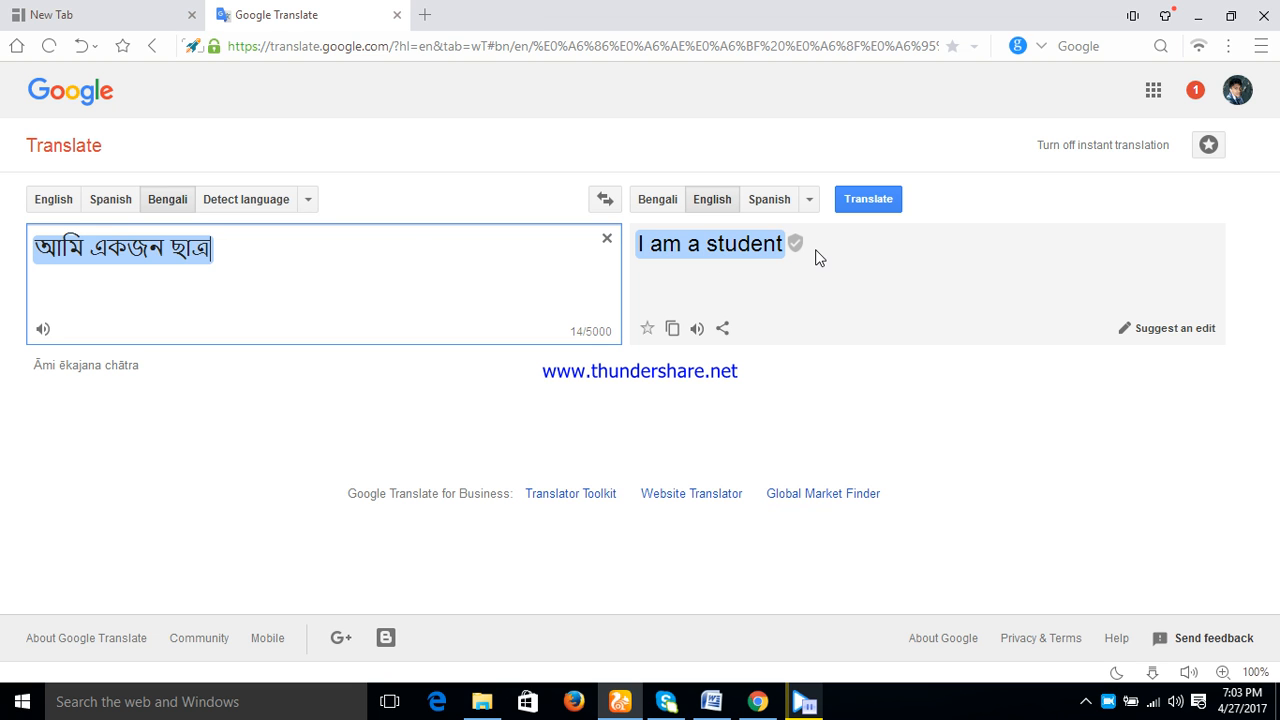
left_click(43, 331)
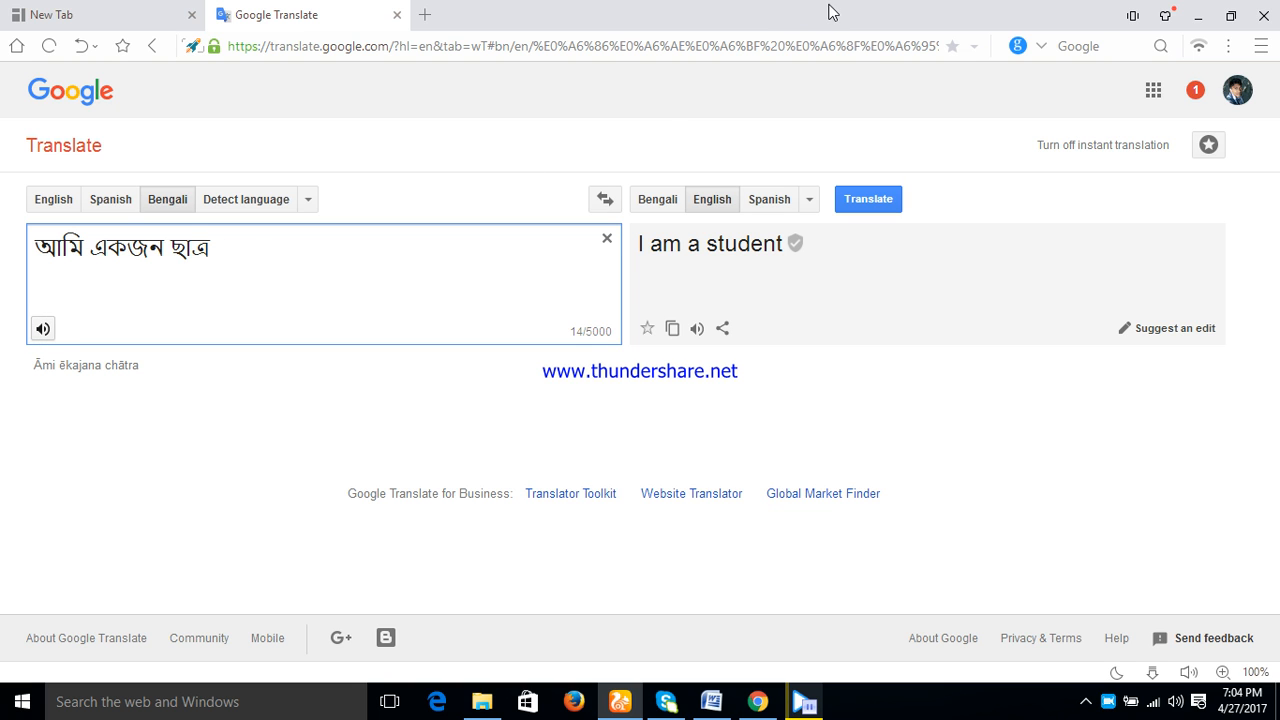
- Close UC Browser with its open tabs and bring up the Free Screen Recorder window
left_click(1264, 20)
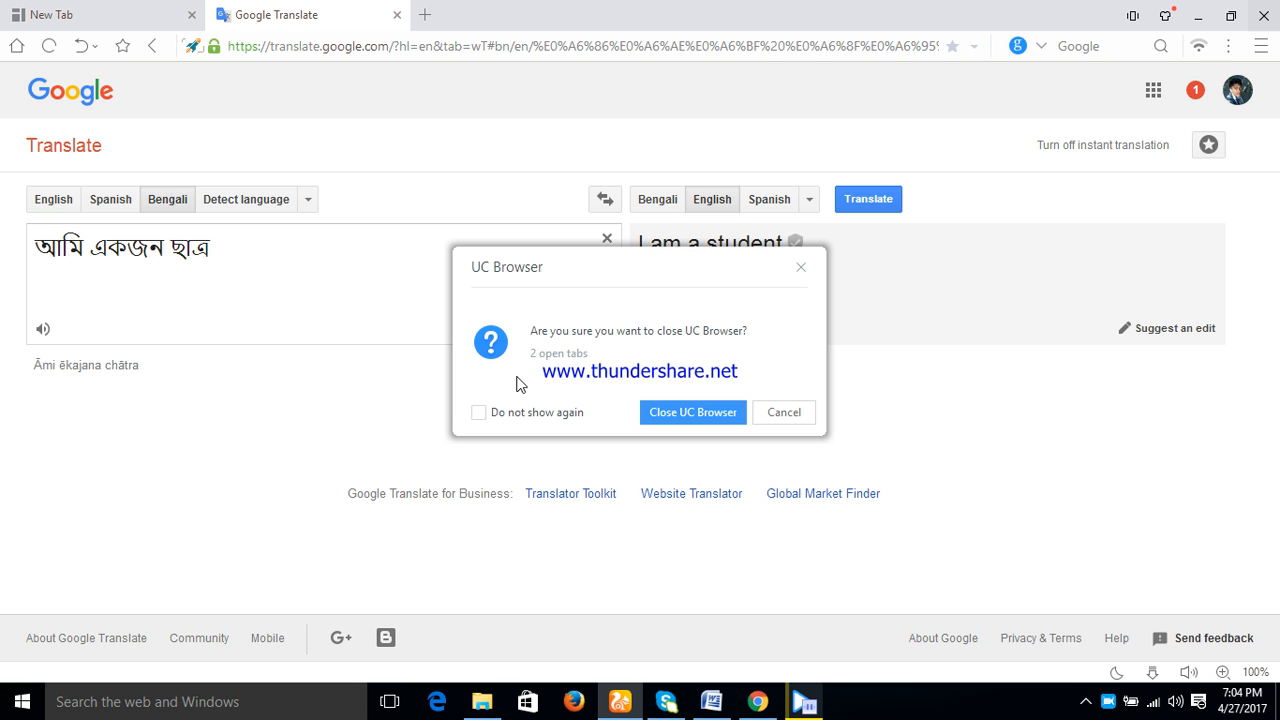
left_click(684, 421)
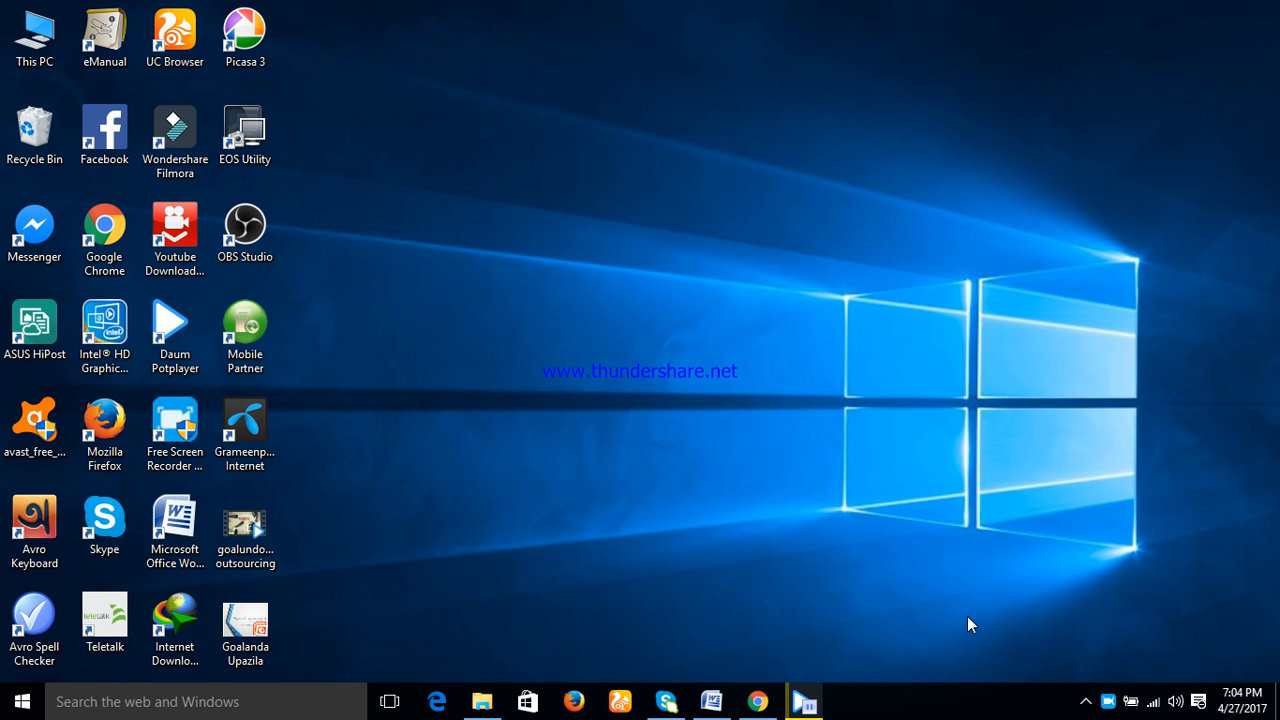
left_click(1108, 701)
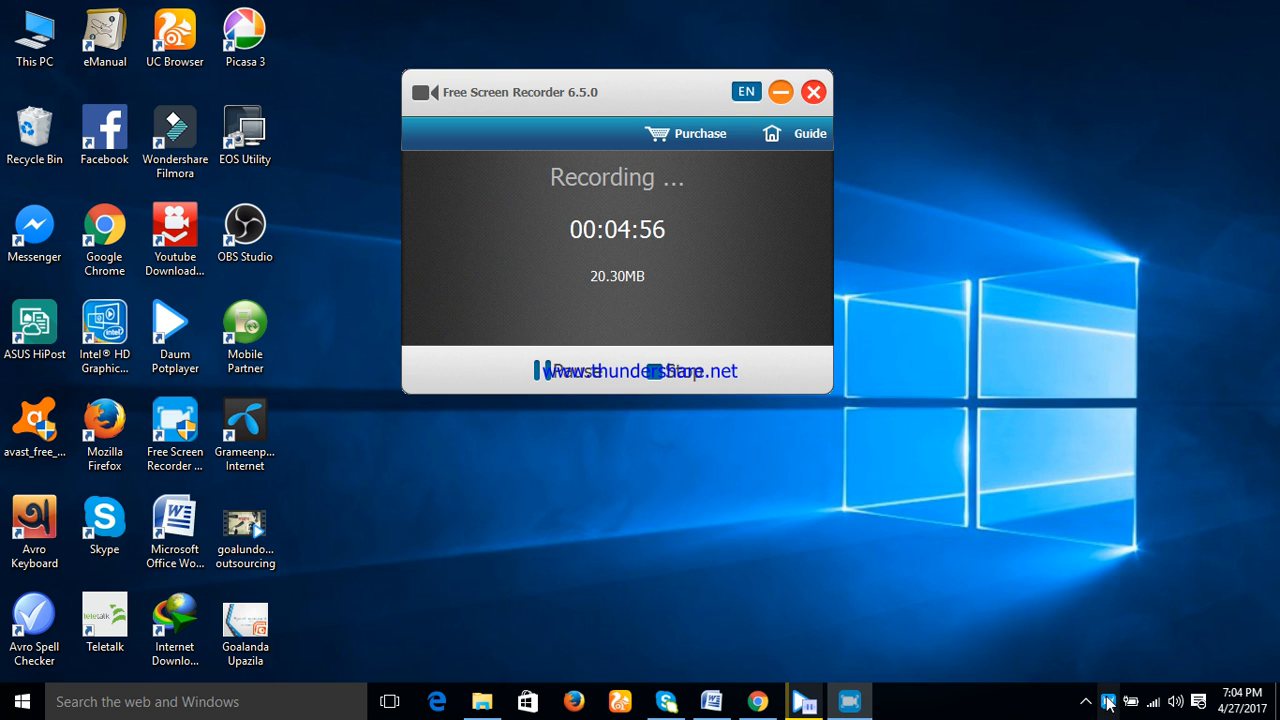